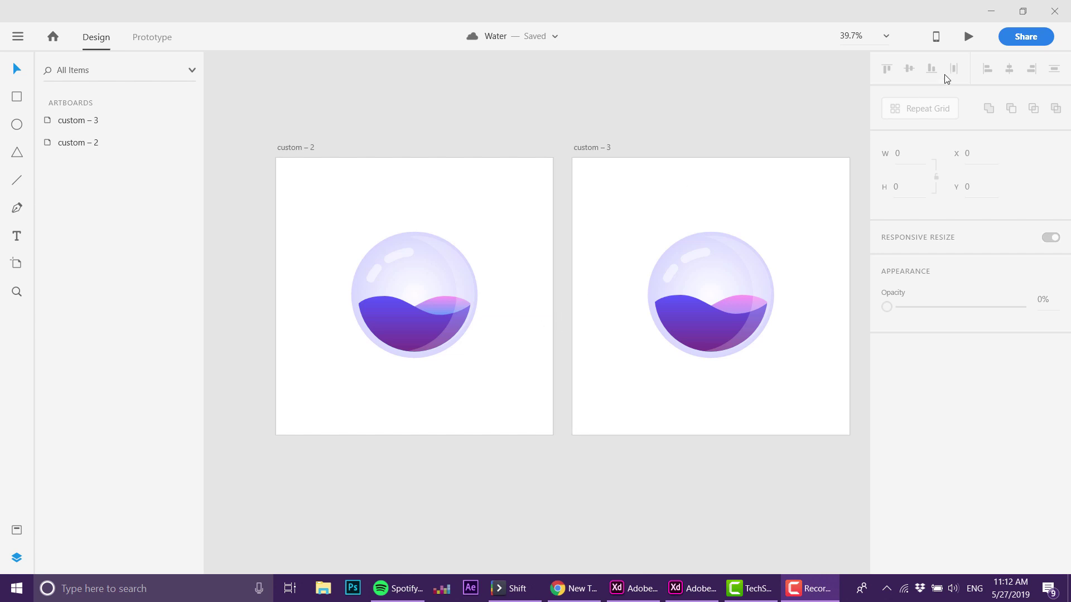
# Play the finished water bubble animation in Desktop Preview, then close the preview
pyautogui.click(968, 37)
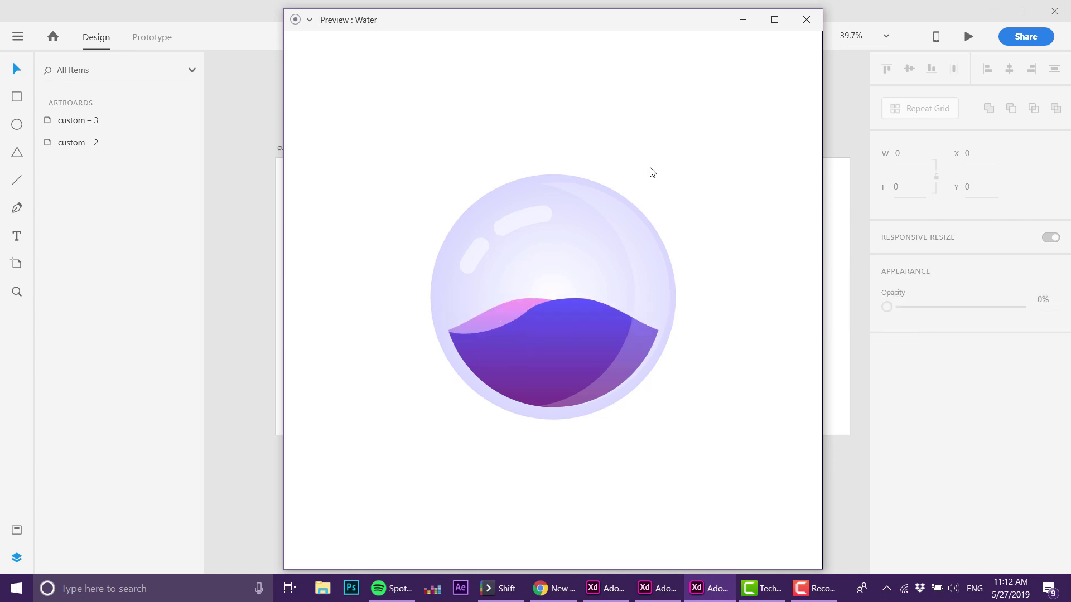
pyautogui.click(806, 21)
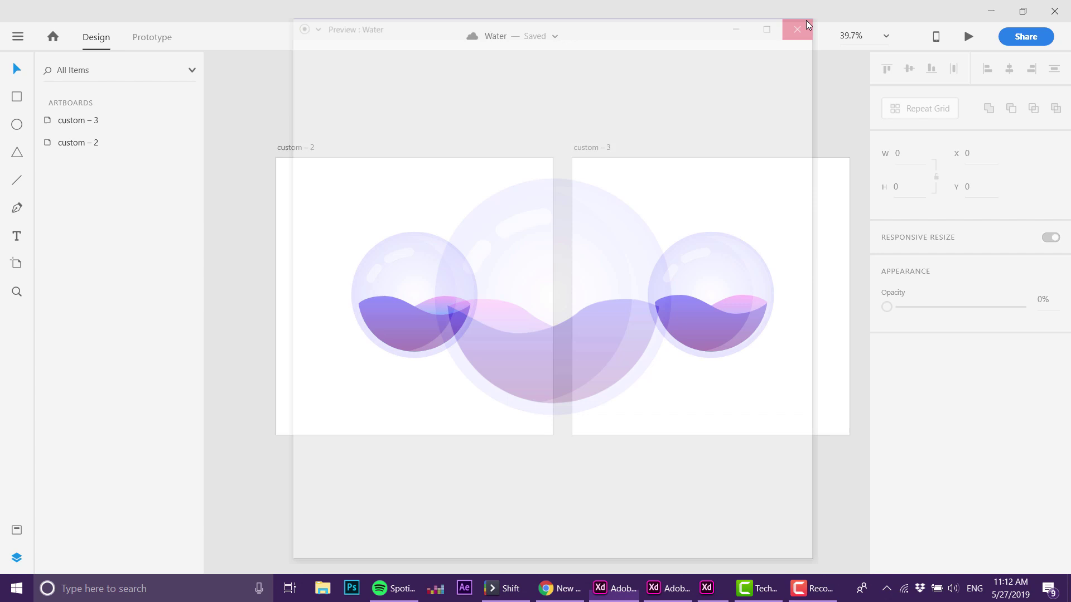
# Create a new document with a 1000 × 1000 custom-size artboard
pyautogui.click(15, 37)
pyautogui.click(41, 76)
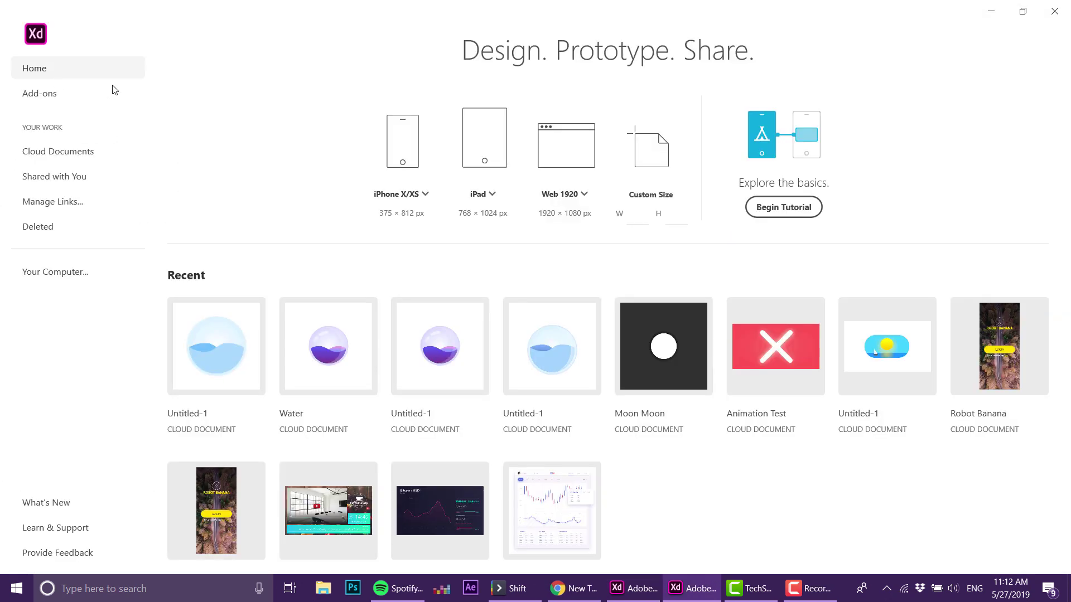
pyautogui.click(638, 214)
pyautogui.write('1000')
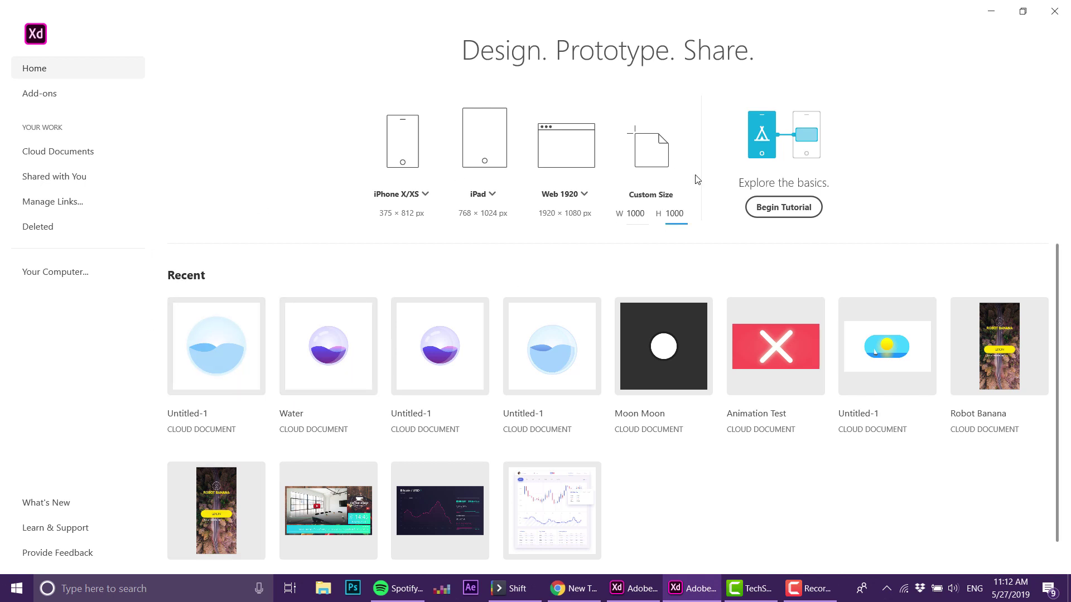
pyautogui.press('Return')
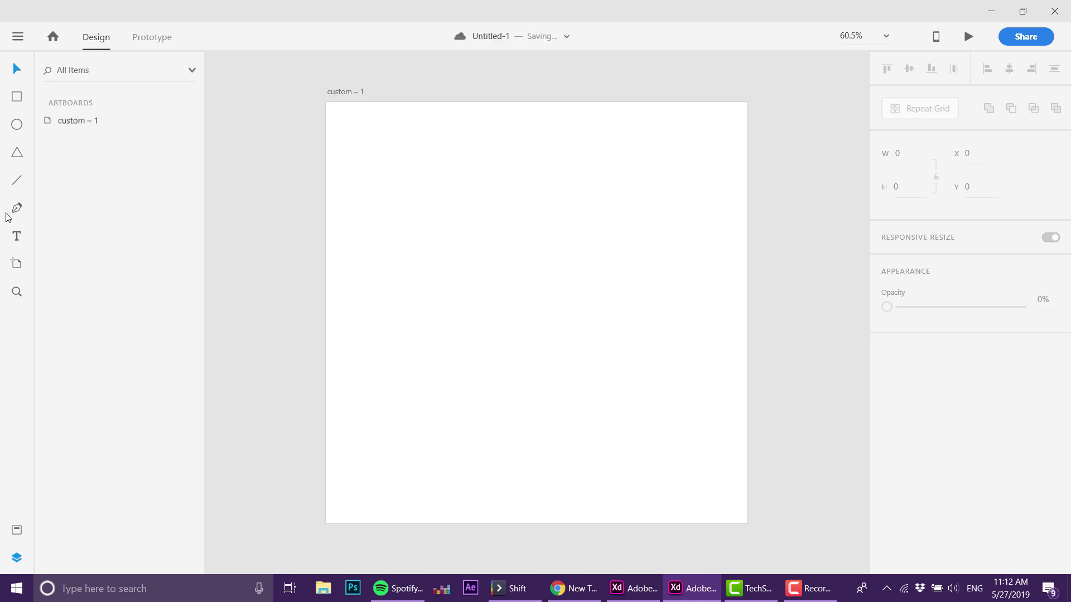
# Draw a horizontal Pen line across the artboard and bend it into a smooth dip and peak
pyautogui.click(16, 211)
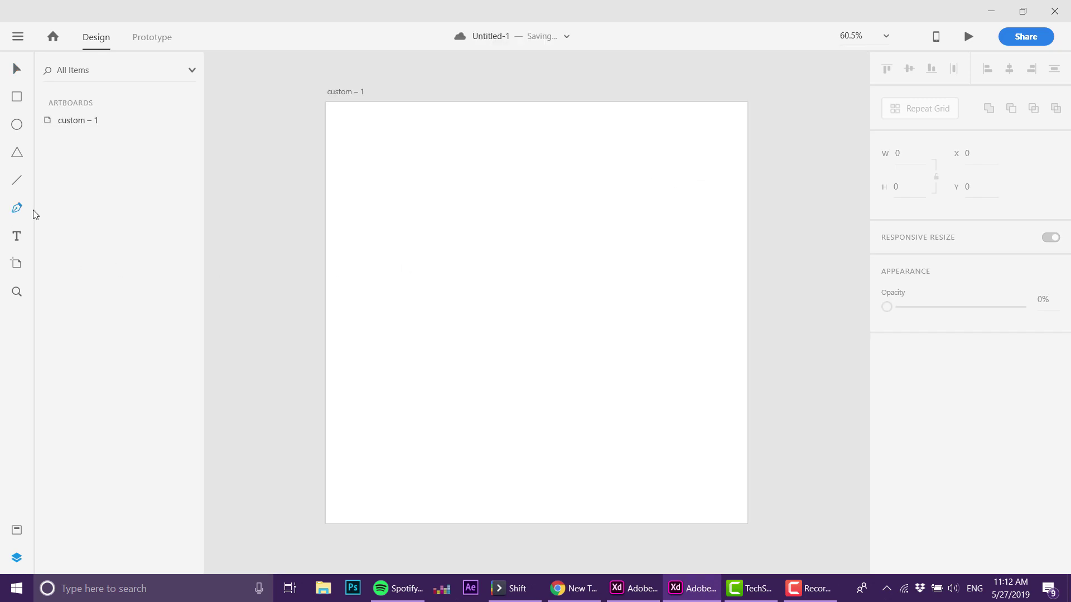
pyautogui.click(397, 313)
pyautogui.click(687, 313)
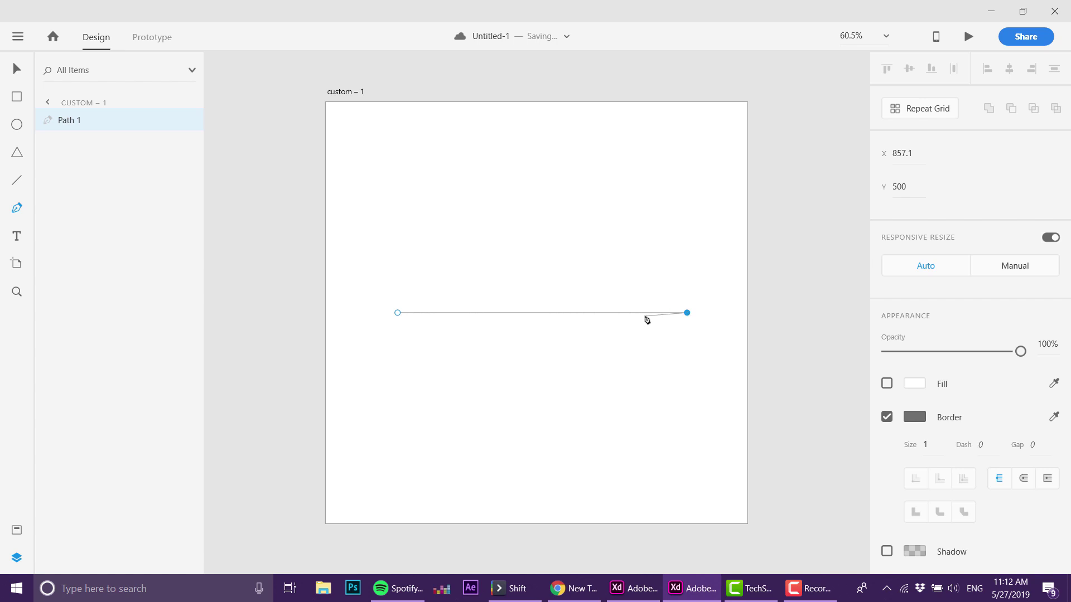
pyautogui.click(598, 314)
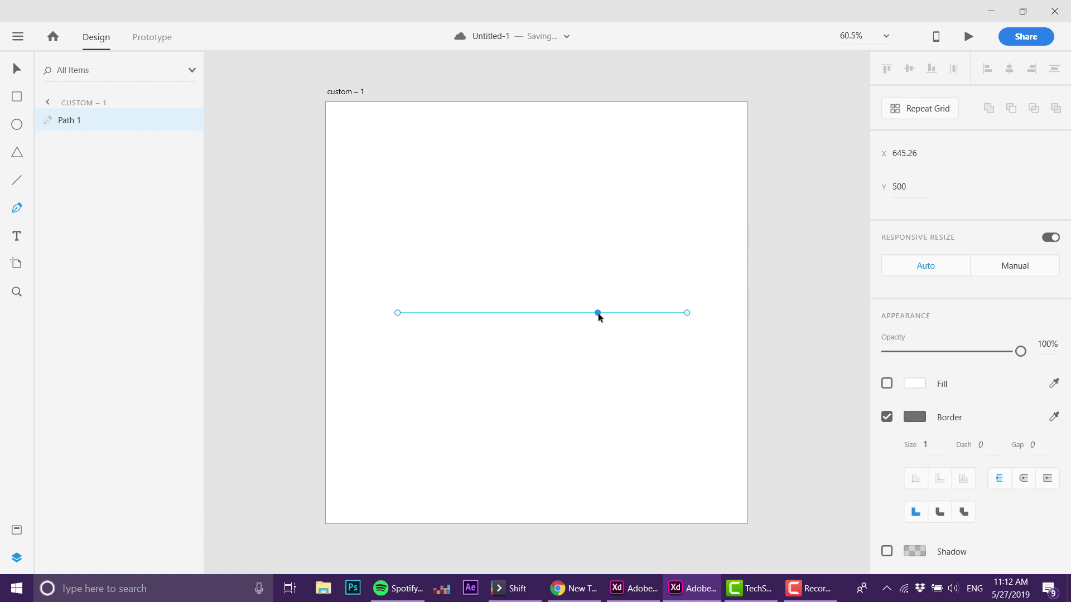
pyautogui.click(484, 313)
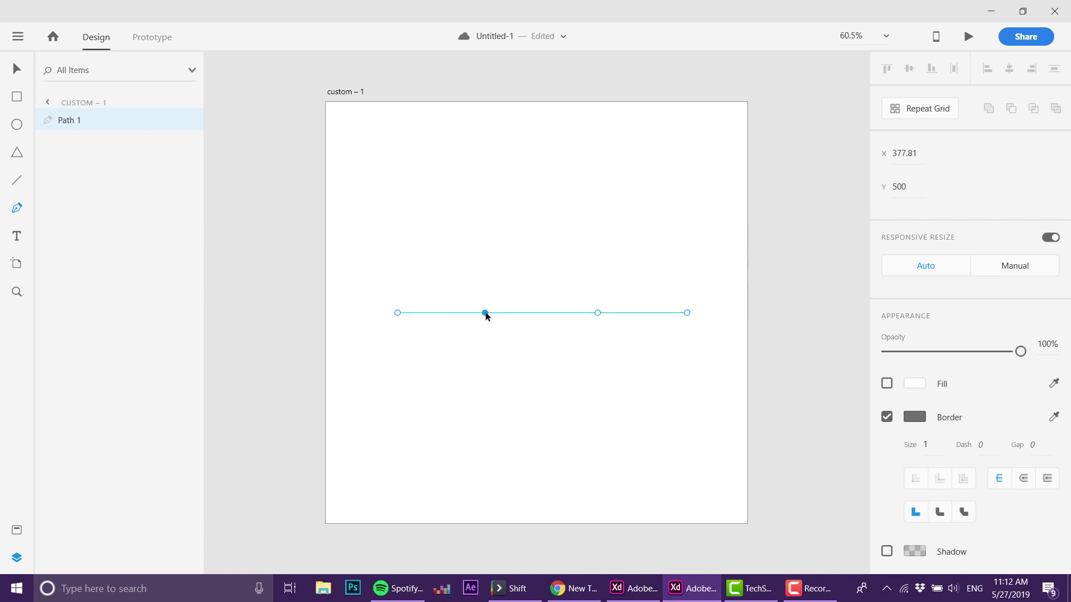
pyautogui.moveTo(485, 315); pyautogui.dragTo(488, 346)
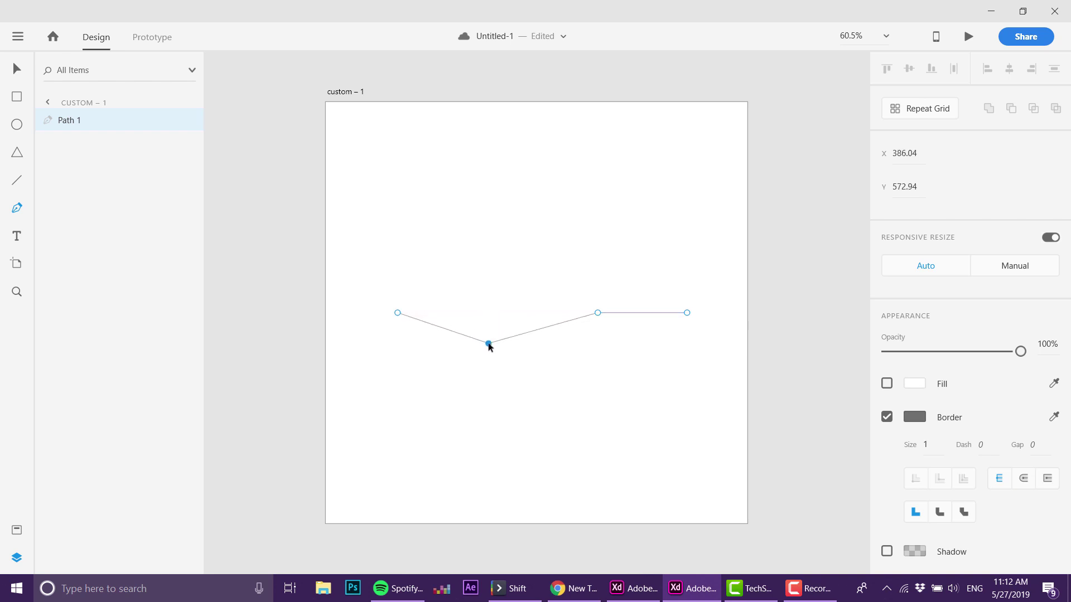
pyautogui.moveTo(597, 316); pyautogui.dragTo(592, 295)
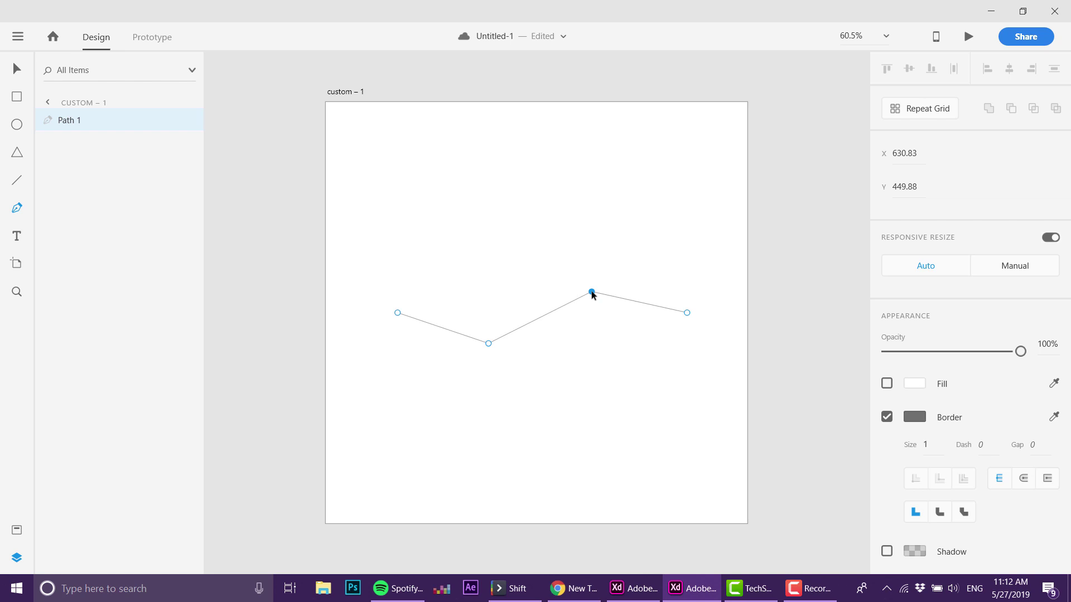
pyautogui.doubleClick(592, 293)
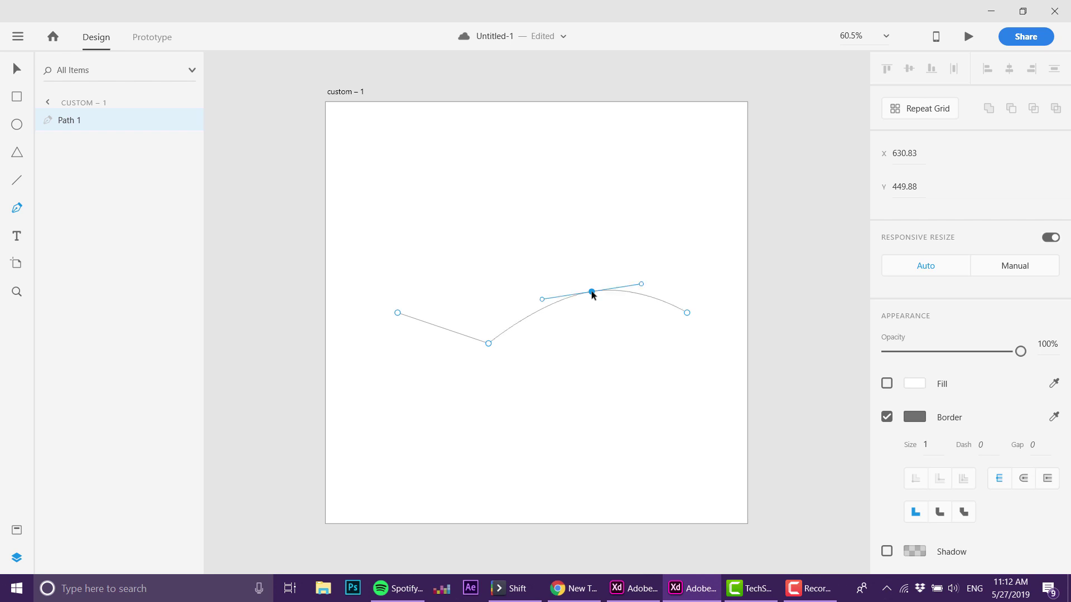
pyautogui.doubleClick(489, 344)
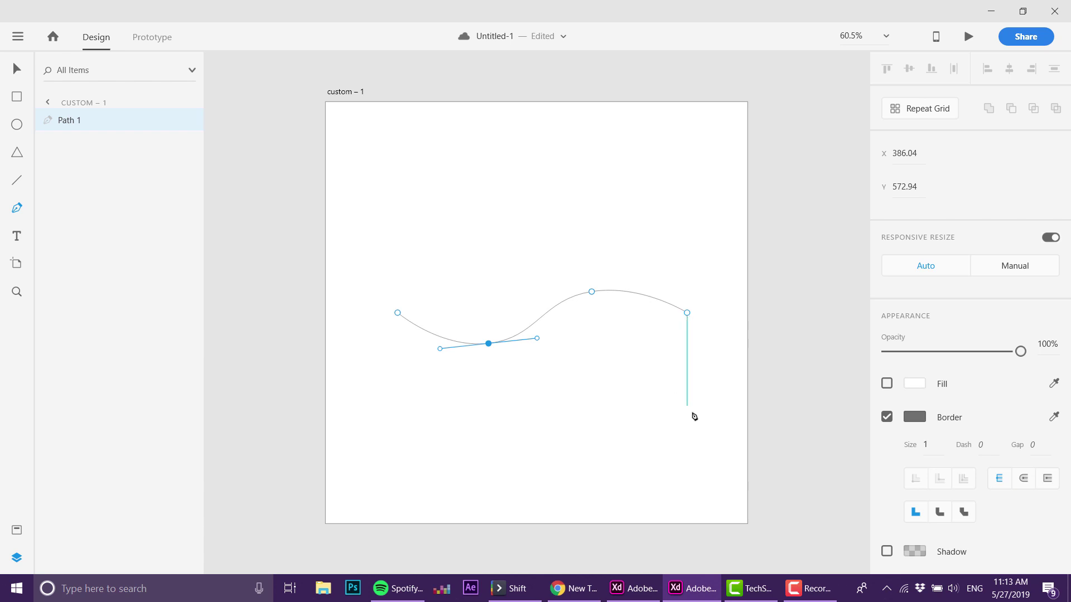
# Close the wave shape with straight sides and a flat bottom edge
pyautogui.keyDown('shift'); pyautogui.click(687, 468); pyautogui.keyUp('shift')
pyautogui.click(687, 361)
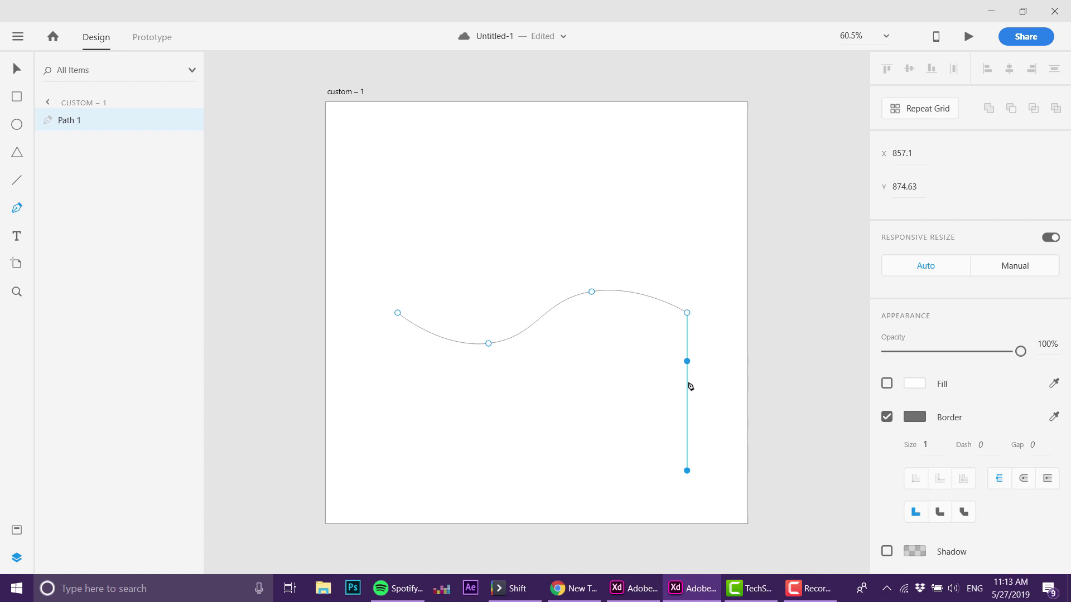
pyautogui.hotkey('ctrl', 'z')
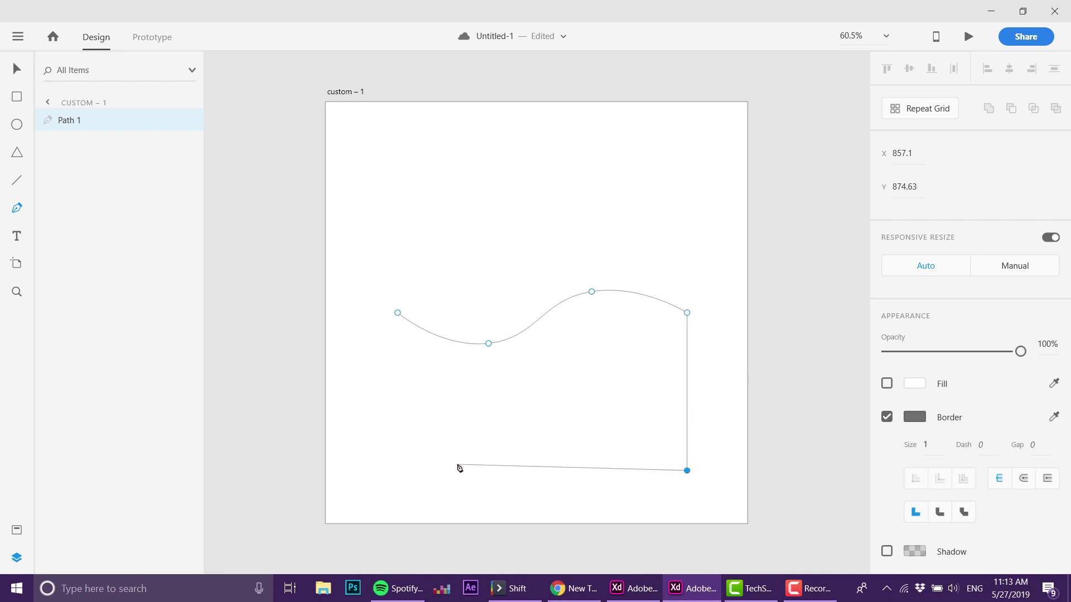
pyautogui.click(397, 470)
pyautogui.click(397, 313)
pyautogui.press('Escape')
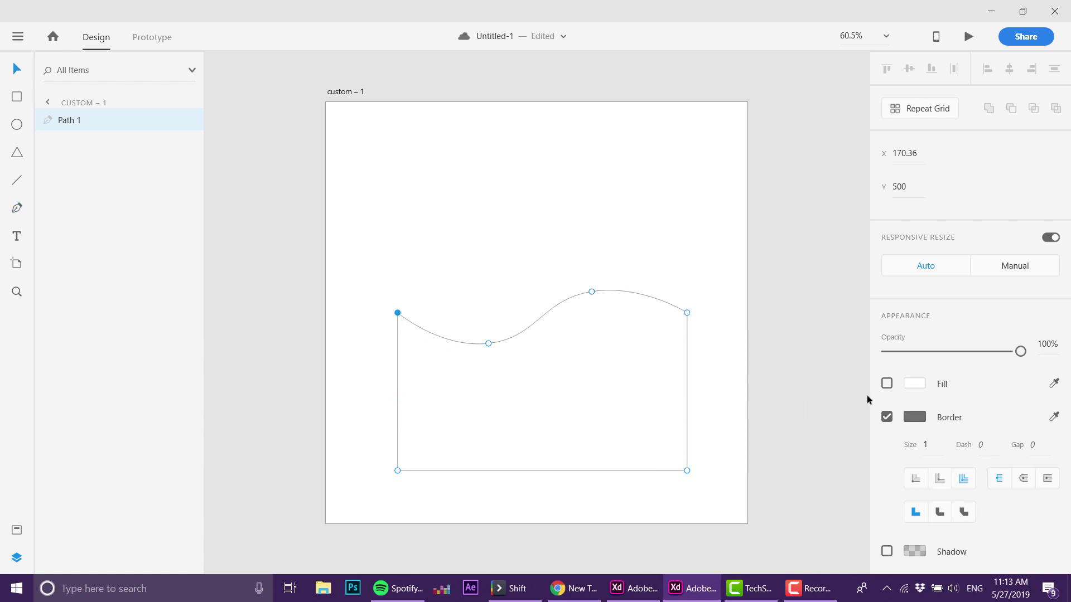
# Remove the wave's border and fill it pale light blue #B6DFFF
pyautogui.click(887, 417)
pyautogui.click(887, 384)
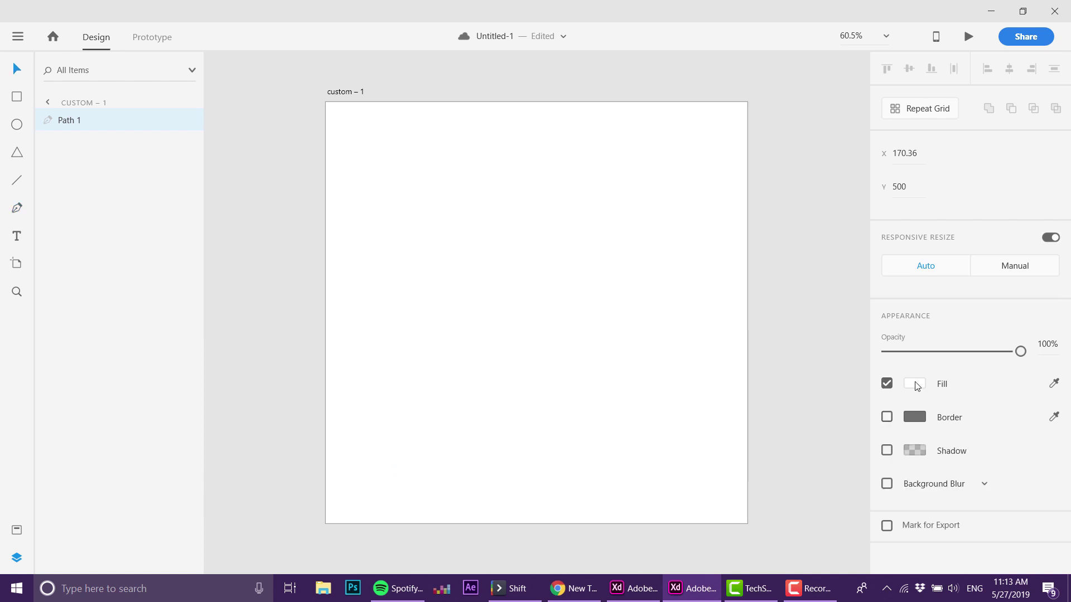
pyautogui.click(914, 383)
pyautogui.click(841, 352)
pyautogui.click(786, 325)
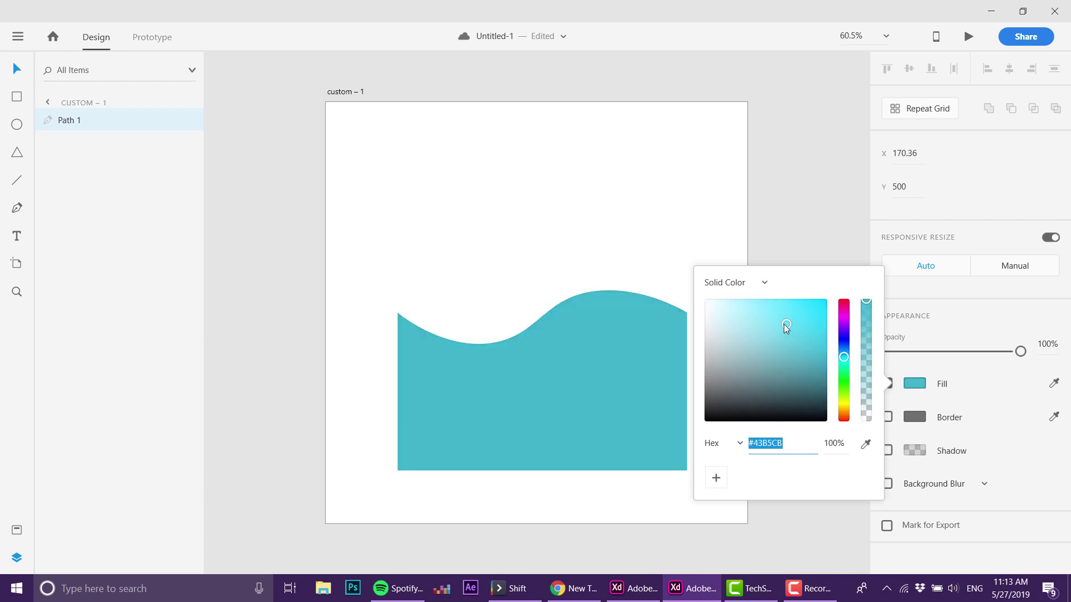
pyautogui.moveTo(786, 328); pyautogui.dragTo(763, 307)
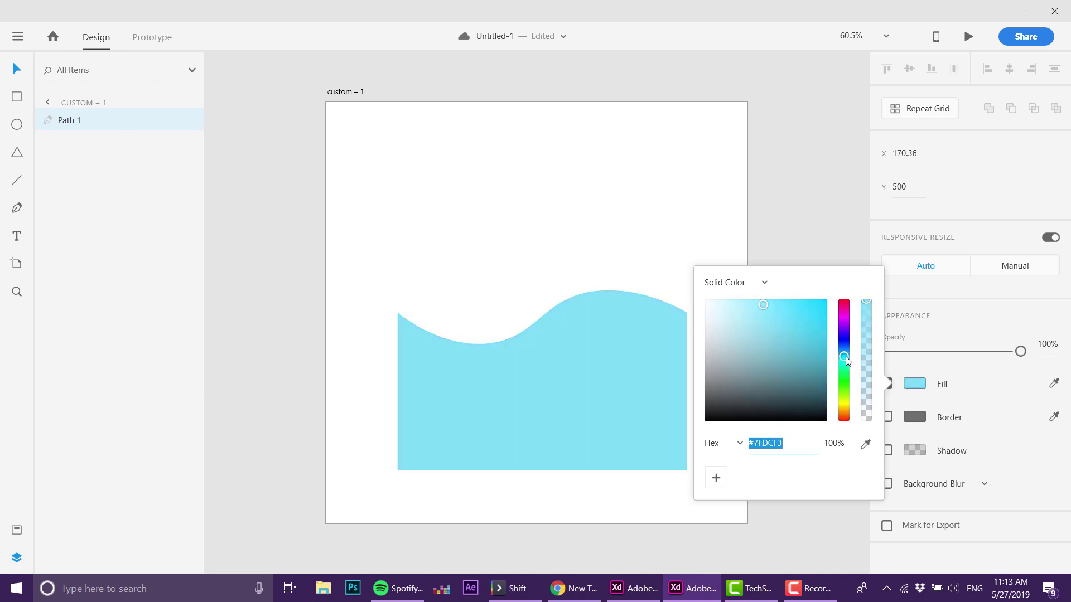
pyautogui.moveTo(845, 356); pyautogui.dragTo(844, 351)
pyautogui.moveTo(773, 319); pyautogui.dragTo(739, 290)
pyautogui.click(623, 516)
# Duplicate the wave and move the copy to the right
pyautogui.doubleClick(554, 396)
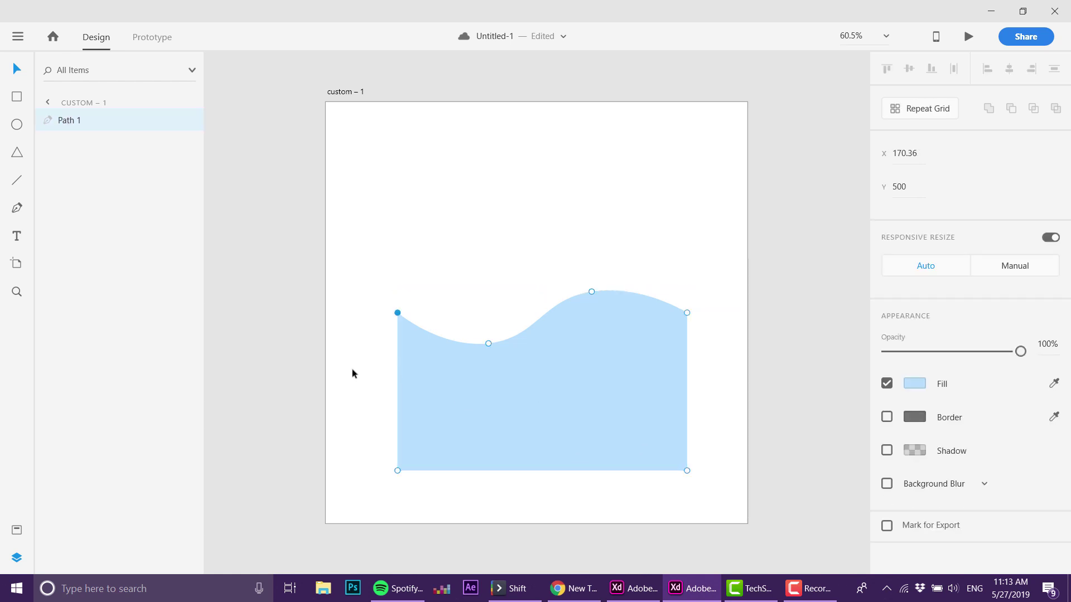
pyautogui.press('Escape')
pyautogui.moveTo(456, 382); pyautogui.dragTo(743, 381)
# Snap the copy against the original's right end and close the gap at the seam's top
pyautogui.click(681, 490)
pyautogui.moveTo(599, 487); pyautogui.dragTo(497, 445)
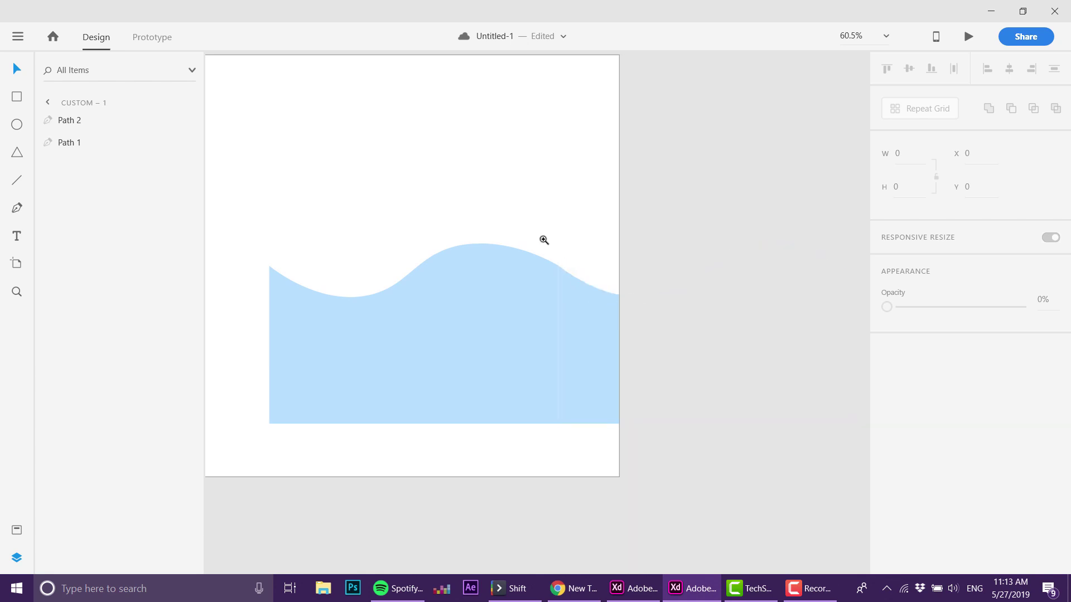
pyautogui.moveTo(544, 239); pyautogui.dragTo(609, 443)
pyautogui.moveTo(470, 189); pyautogui.dragTo(545, 327)
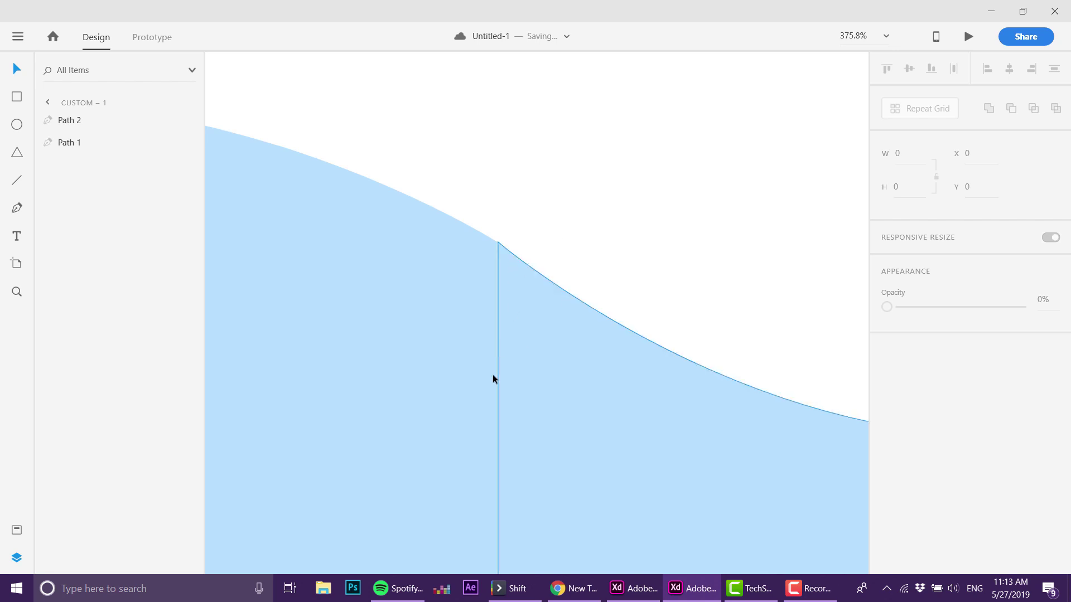
pyautogui.moveTo(477, 208); pyautogui.dragTo(553, 316)
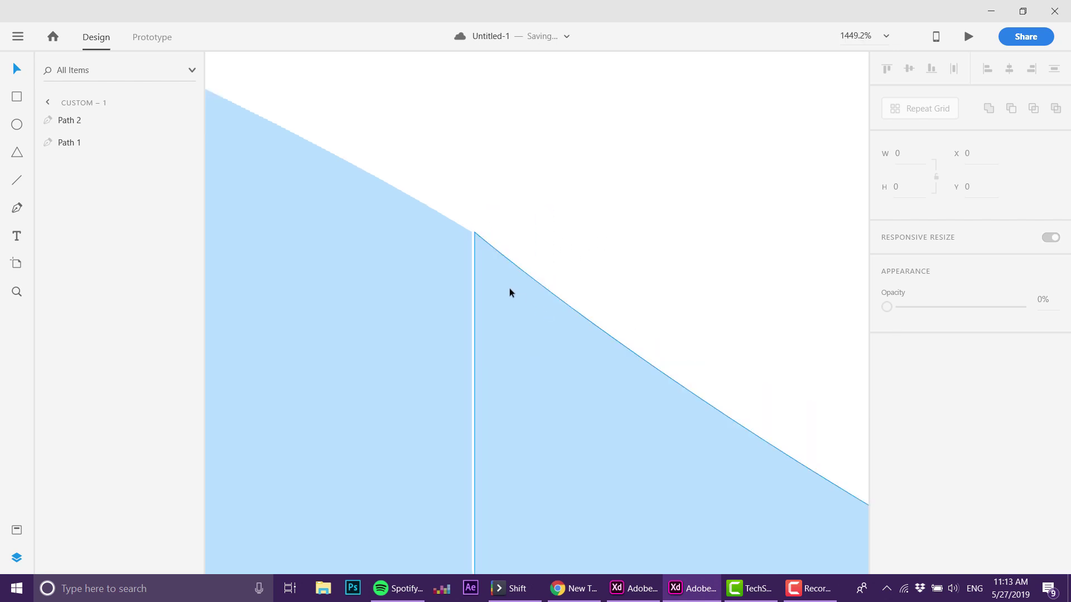
pyautogui.click(510, 288)
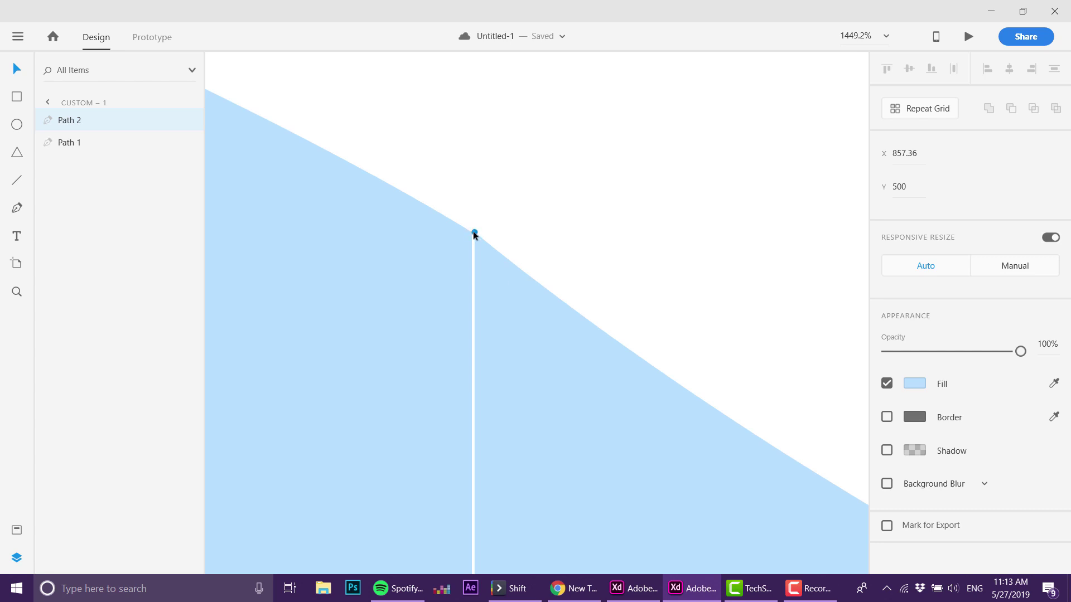
pyautogui.moveTo(473, 232); pyautogui.dragTo(468, 230)
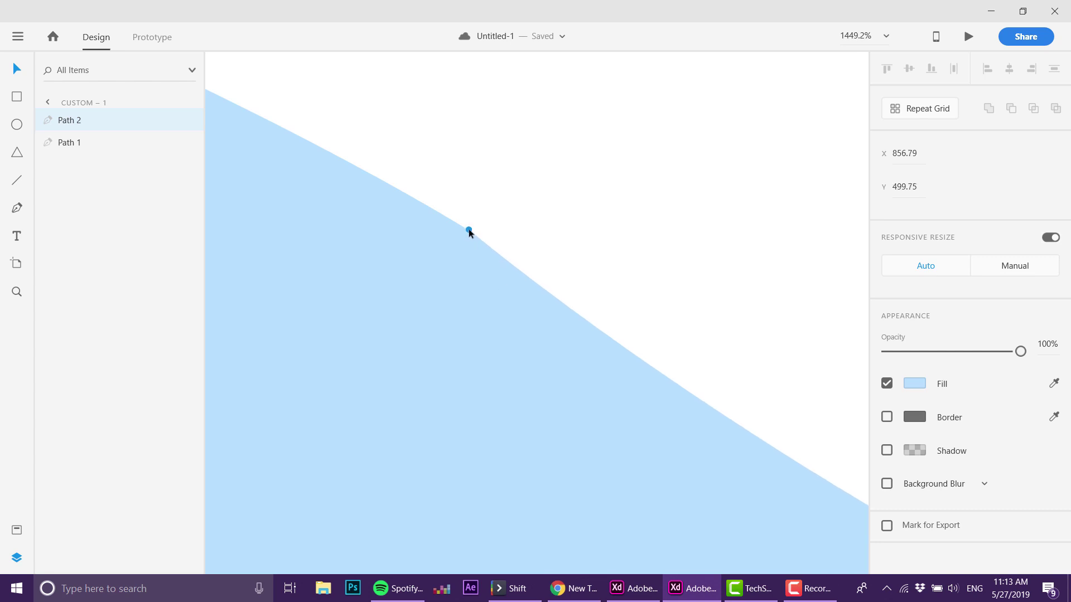
pyautogui.click(472, 194)
pyautogui.hotkey('ctrl', '0')
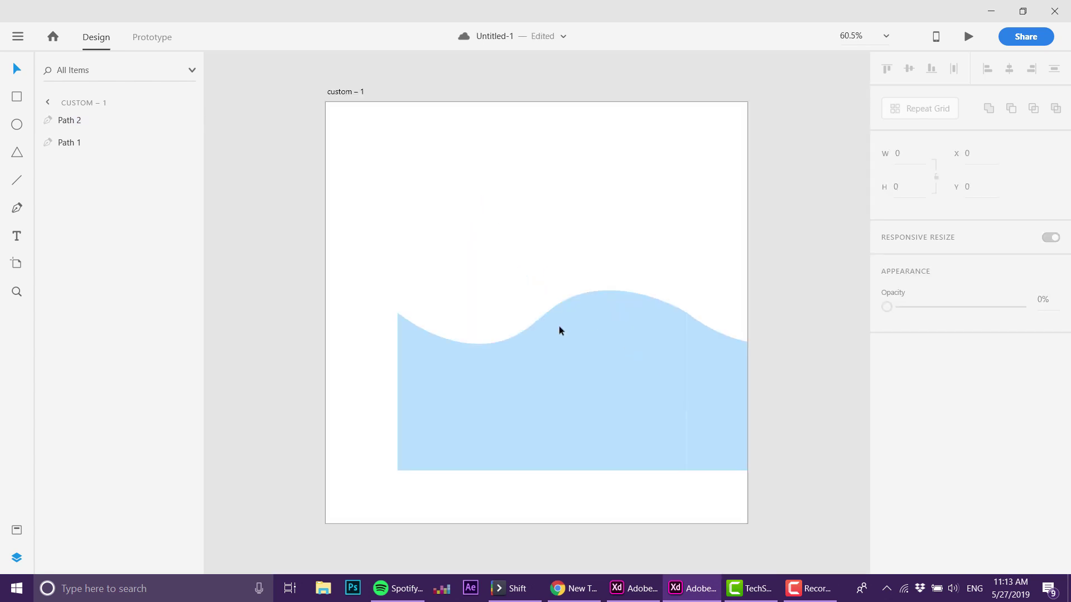
# Align the copy's bottom corner with the original's bottom edge, then select both waves
pyautogui.moveTo(559, 330); pyautogui.dragTo(496, 291)
pyautogui.moveTo(606, 363); pyautogui.dragTo(625, 316)
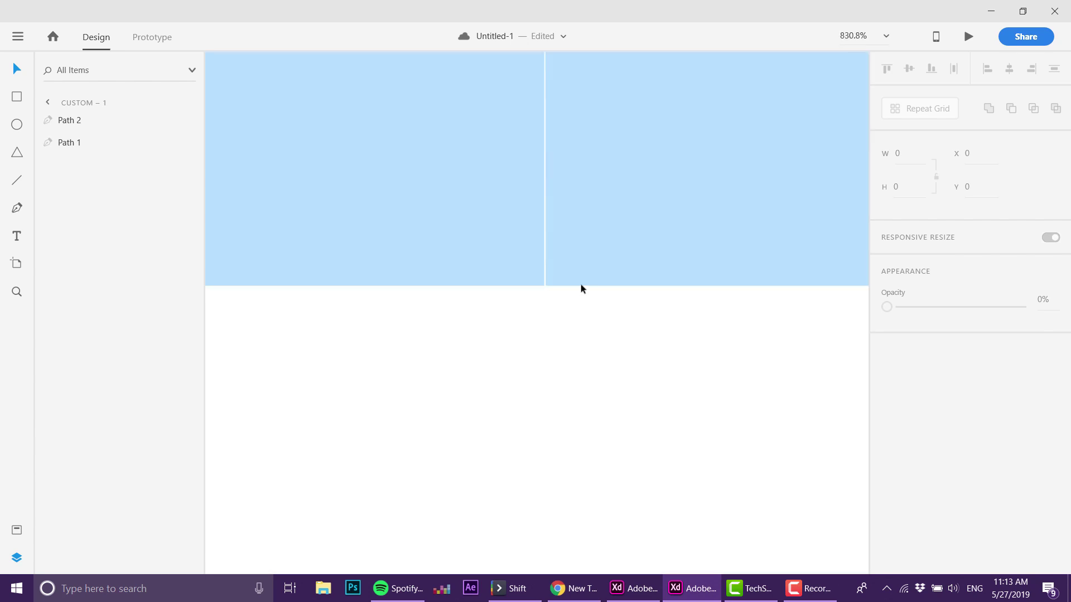
pyautogui.click(575, 283)
pyautogui.moveTo(544, 286); pyautogui.dragTo(561, 275)
pyautogui.press('z')
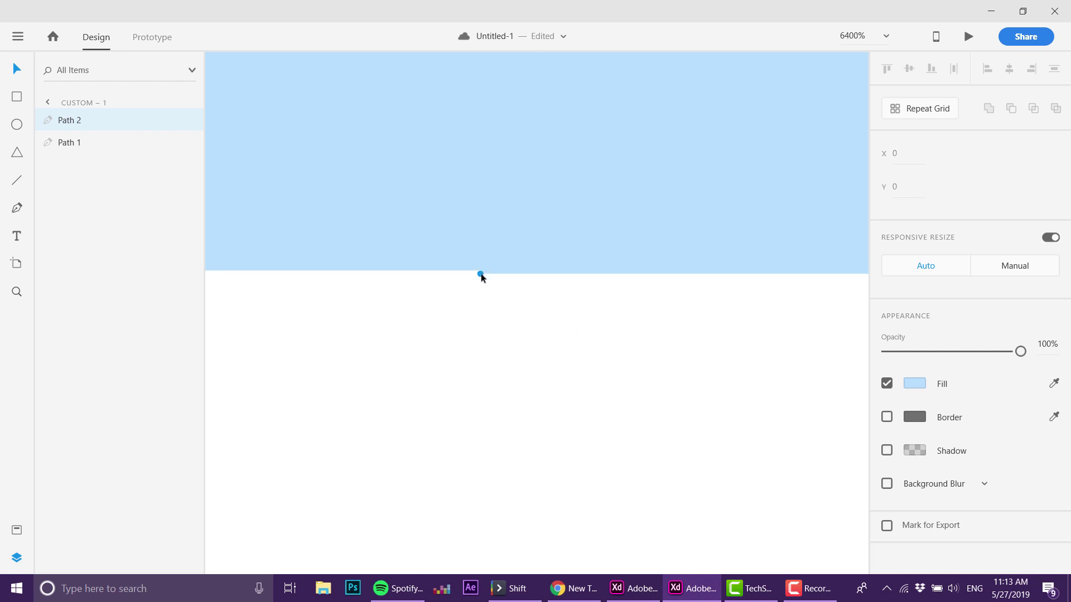
pyautogui.moveTo(480, 274); pyautogui.dragTo(481, 274)
pyautogui.press('Escape')
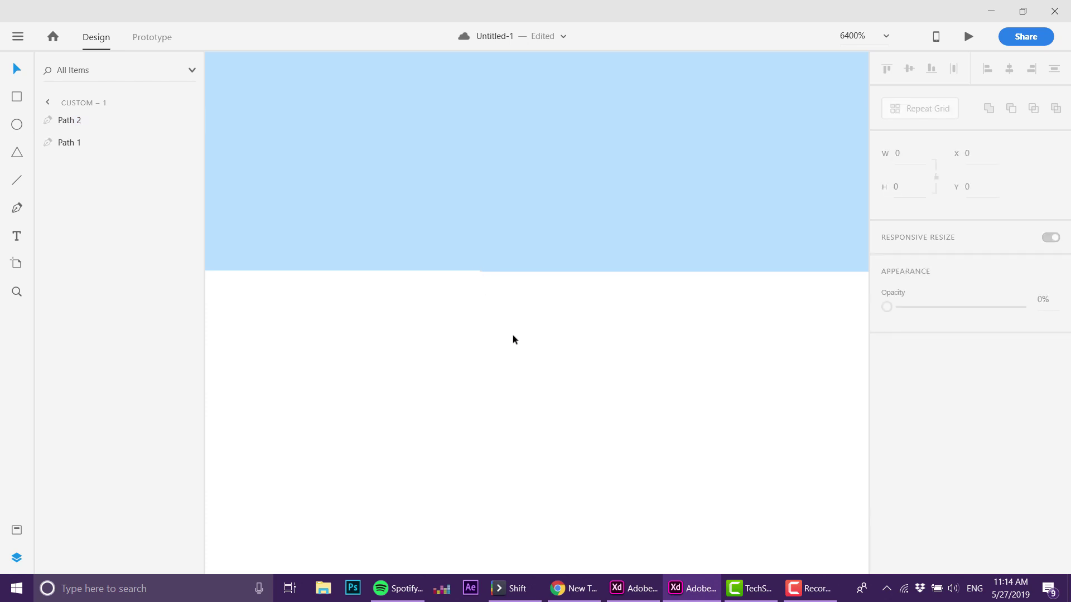
pyautogui.hotkey('ctrl', '0')
pyautogui.click(529, 371)
pyautogui.keyDown('shift'); pyautogui.click(735, 366); pyautogui.keyUp('shift')
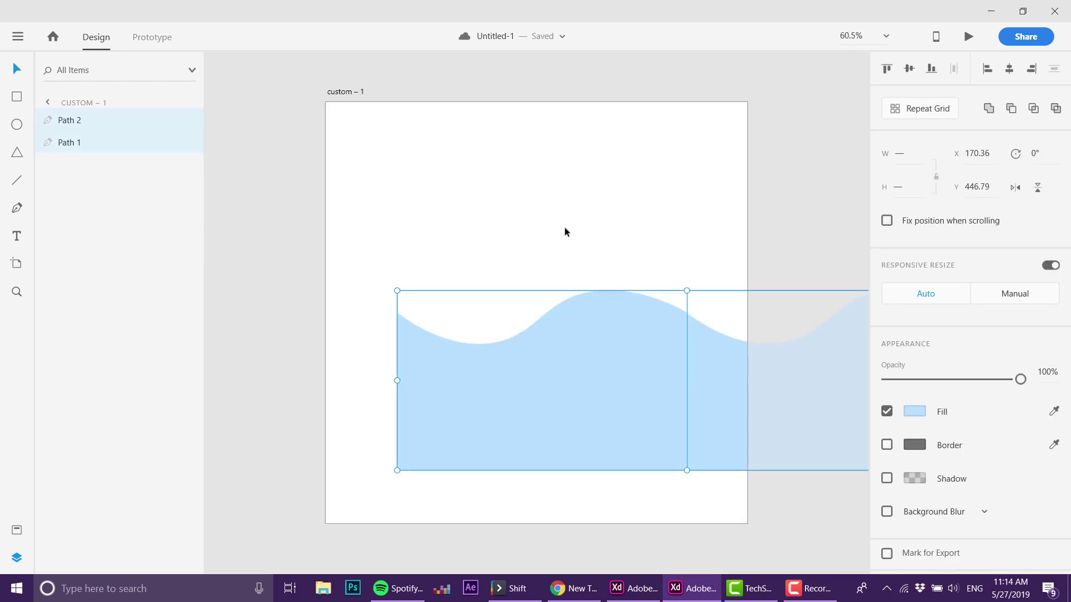
# Group both wave paths, name the group Water, and move it higher on the artboard
pyautogui.hotkey('ctrl', 'g')
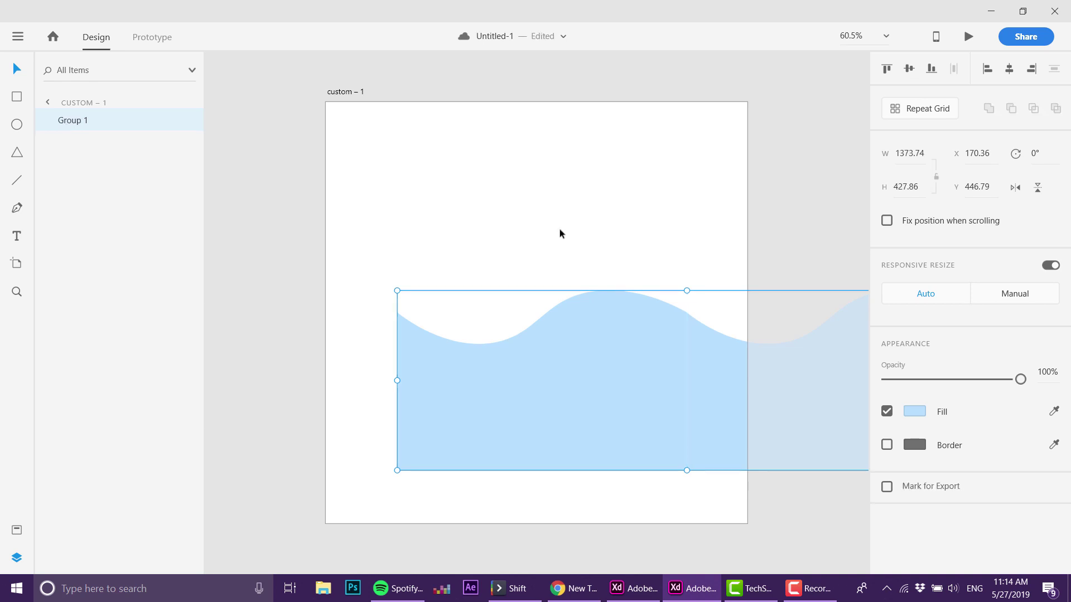
pyautogui.doubleClick(78, 120)
pyautogui.write('Water')
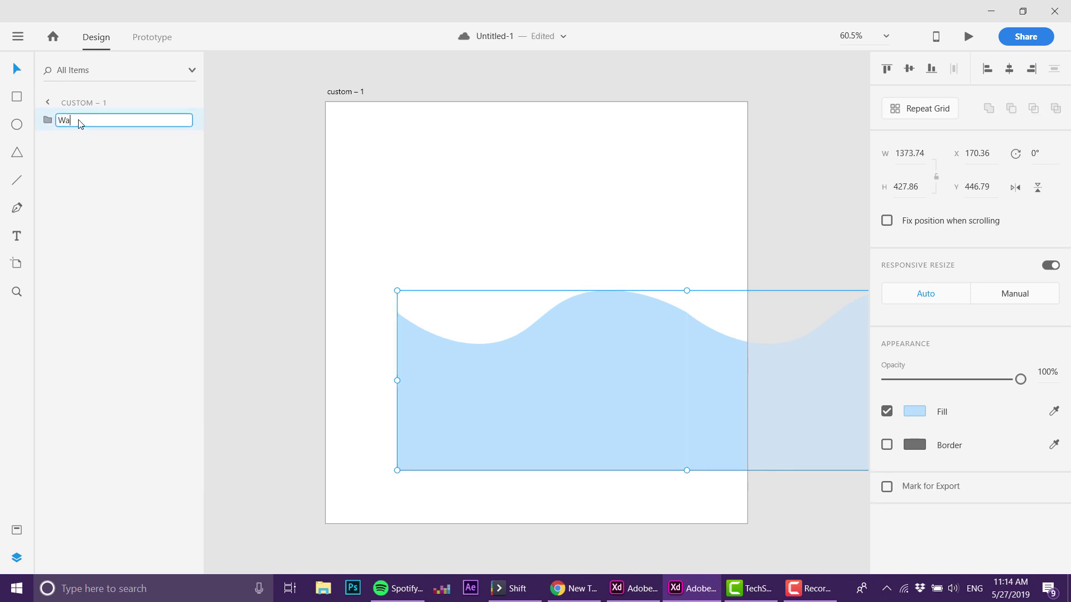
pyautogui.press('Return')
pyautogui.moveTo(544, 347); pyautogui.dragTo(570, 323)
pyautogui.click(362, 315)
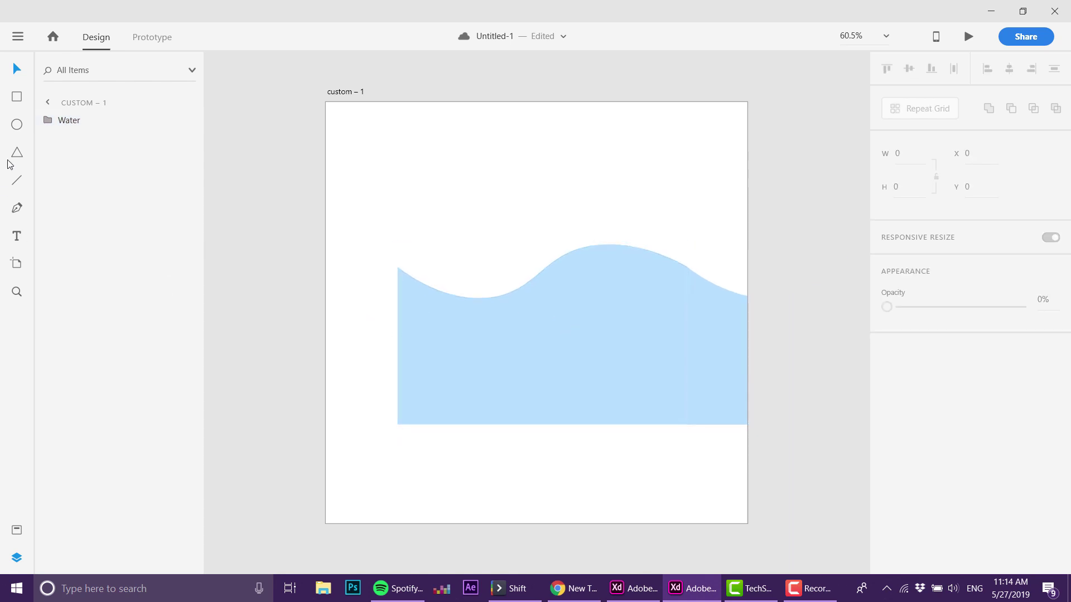
# Draw a 687-wide circle over the wave at Y 35 and select it with the Water group
pyautogui.click(18, 125)
pyautogui.moveTo(525, 298); pyautogui.dragTo(641, 414)
pyautogui.press('v')
pyautogui.moveTo(547, 316); pyautogui.dragTo(533, 283)
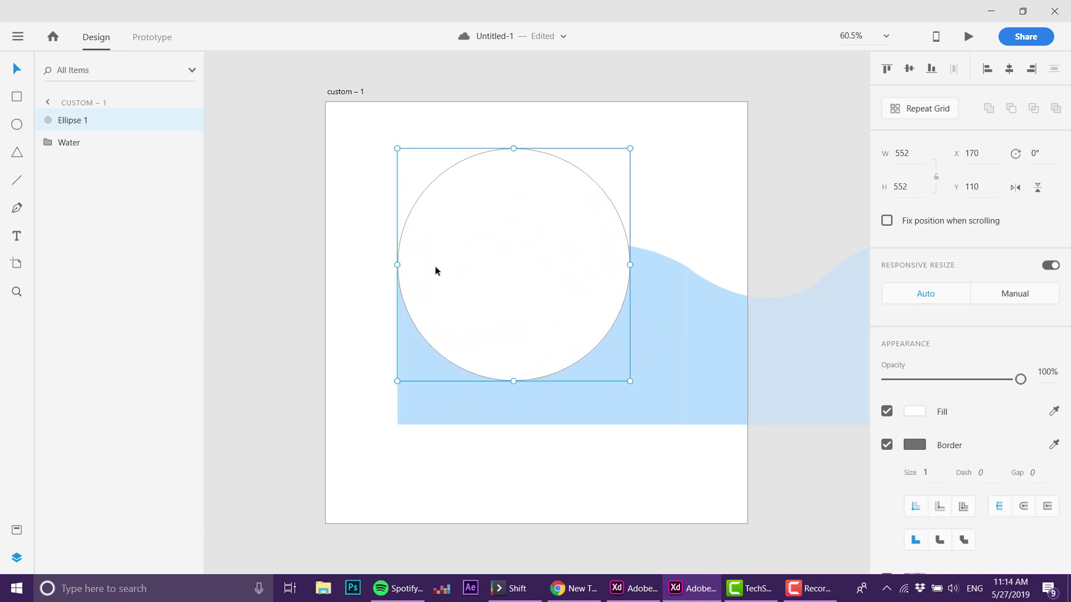
pyautogui.moveTo(435, 267)
pyautogui.mouseDown()
pyautogui.moveTo(443, 273)
pyautogui.moveTo(417, 270)
pyautogui.mouseUp()
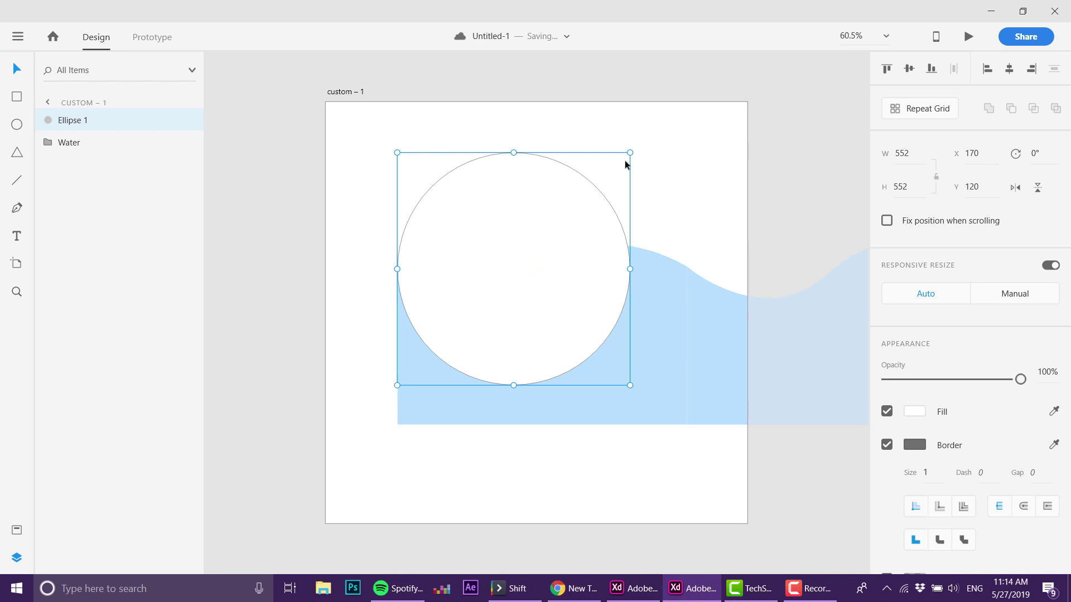
pyautogui.moveTo(629, 153); pyautogui.dragTo(742, 94)
pyautogui.moveTo(618, 209); pyautogui.dragTo(611, 229)
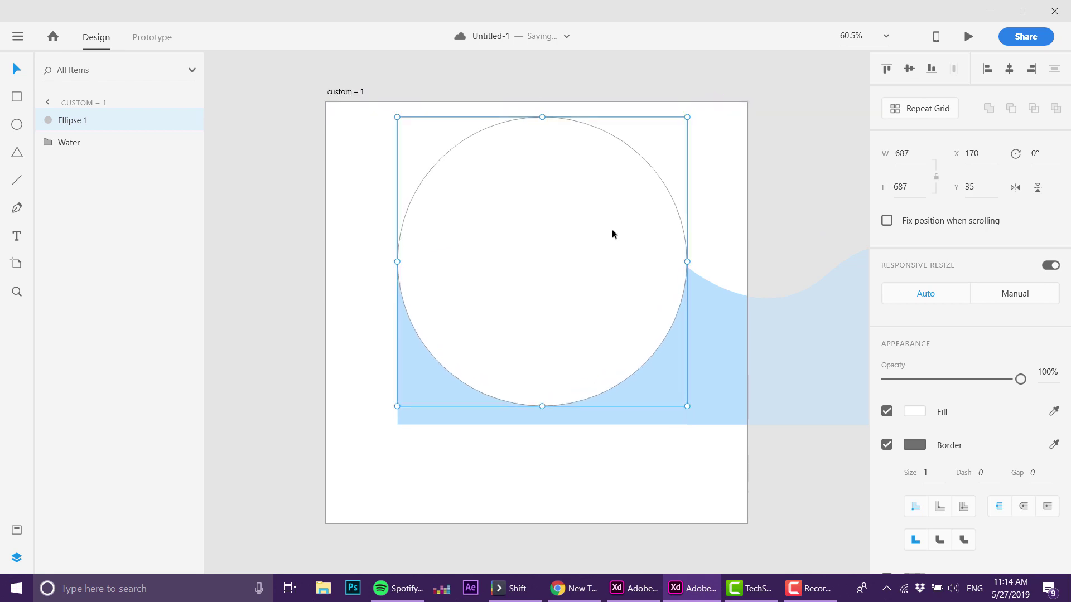
pyautogui.moveTo(536, 489); pyautogui.dragTo(708, 306)
# Mask the Water wave with the circle, position it, and name the group Water front
pyautogui.rightClick(572, 277)
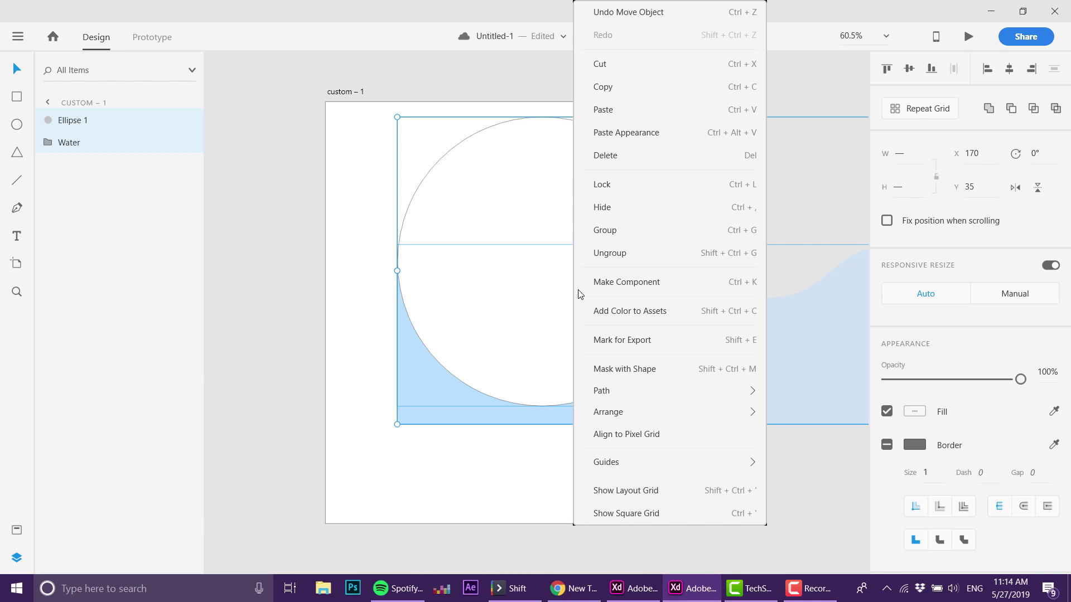
pyautogui.click(623, 369)
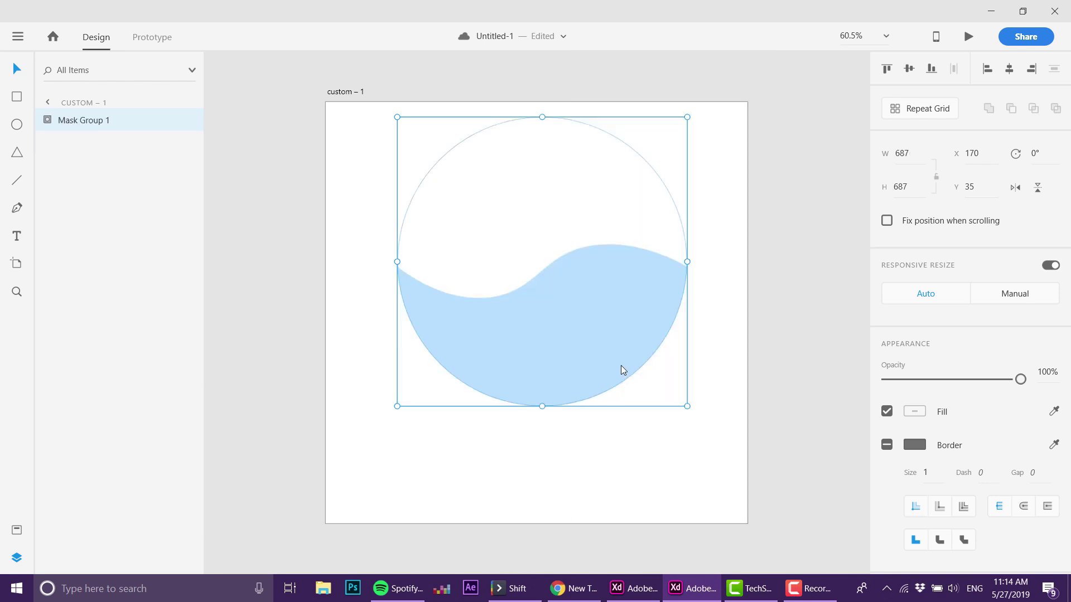
pyautogui.moveTo(575, 422); pyautogui.dragTo(585, 381)
pyautogui.doubleClick(94, 120)
pyautogui.write('Wa')
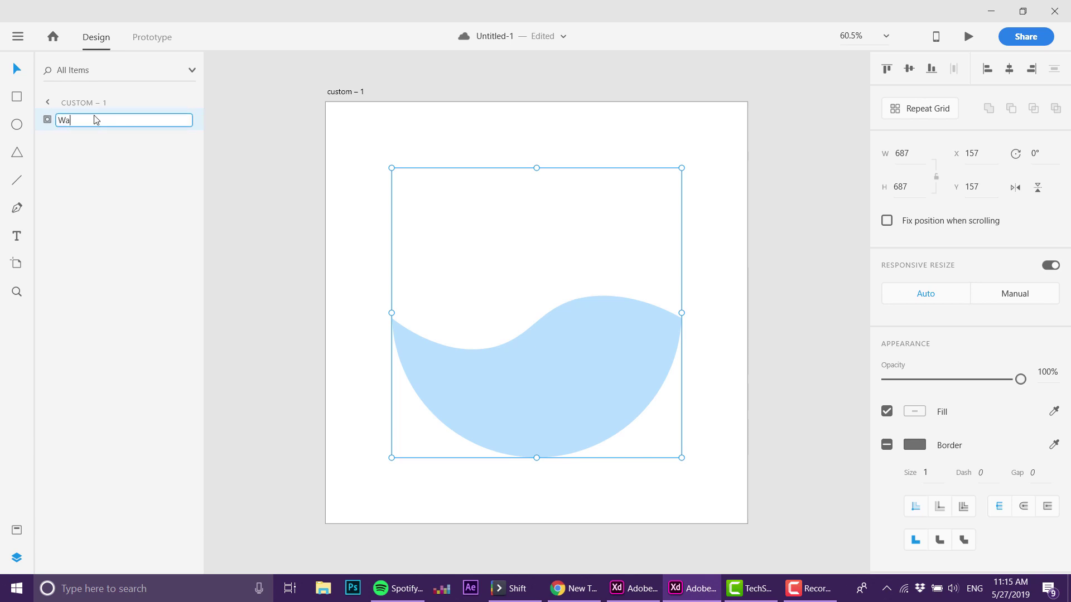
pyautogui.write('ter front')
pyautogui.press('Return')
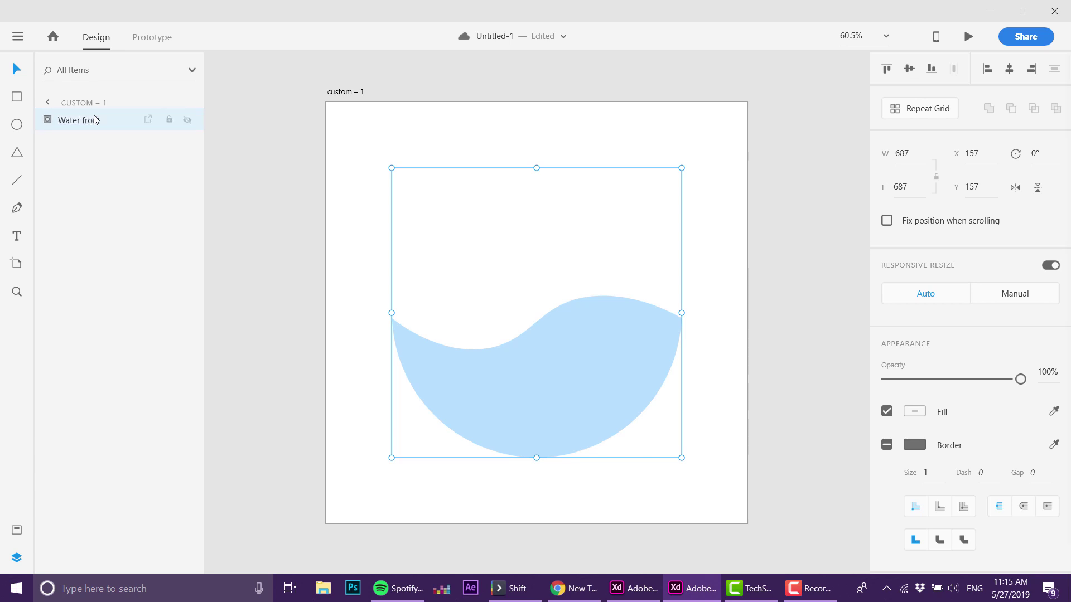
# Duplicate Water front and start editing the copy's name
pyautogui.hotkey('ctrl', 'd')
pyautogui.doubleClick(82, 143)
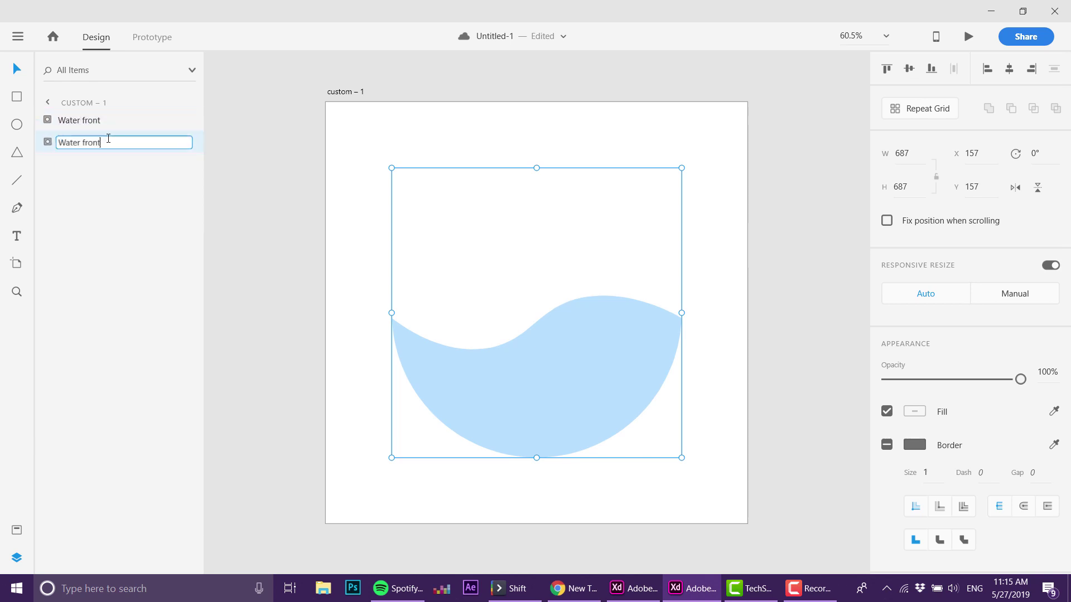
pyautogui.doubleClick(83, 143)
# Rename the copy Water back and hide Water front
pyautogui.press('BackSpace')
pyautogui.press('BackSpace')
pyautogui.write('back')
pyautogui.press('Return')
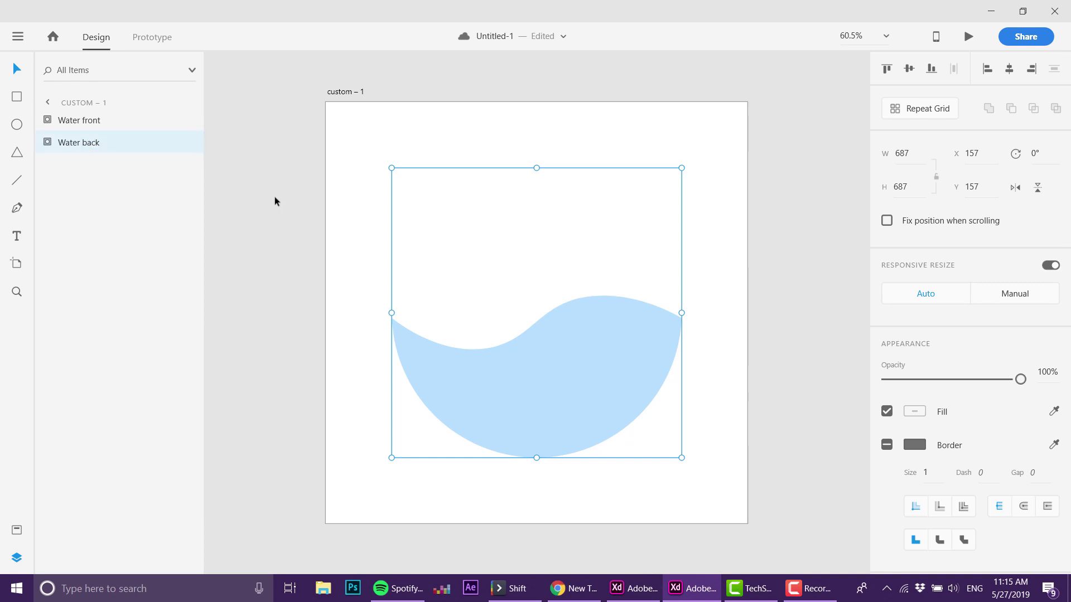
pyautogui.click(187, 120)
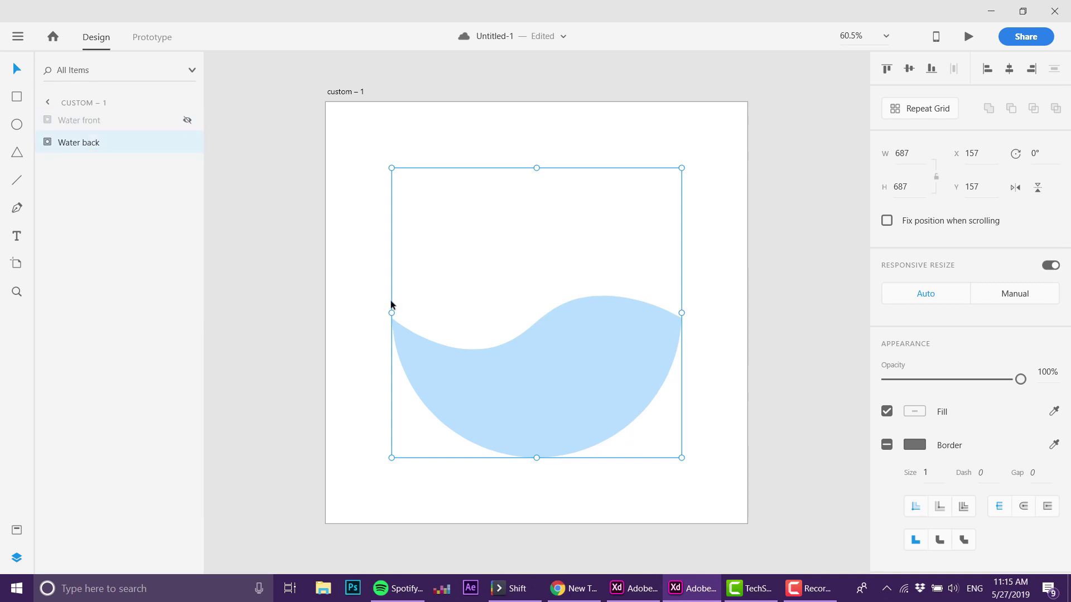
# Give the wave inside Water back a deeper blue fill
pyautogui.doubleClick(432, 357)
pyautogui.click(81, 186)
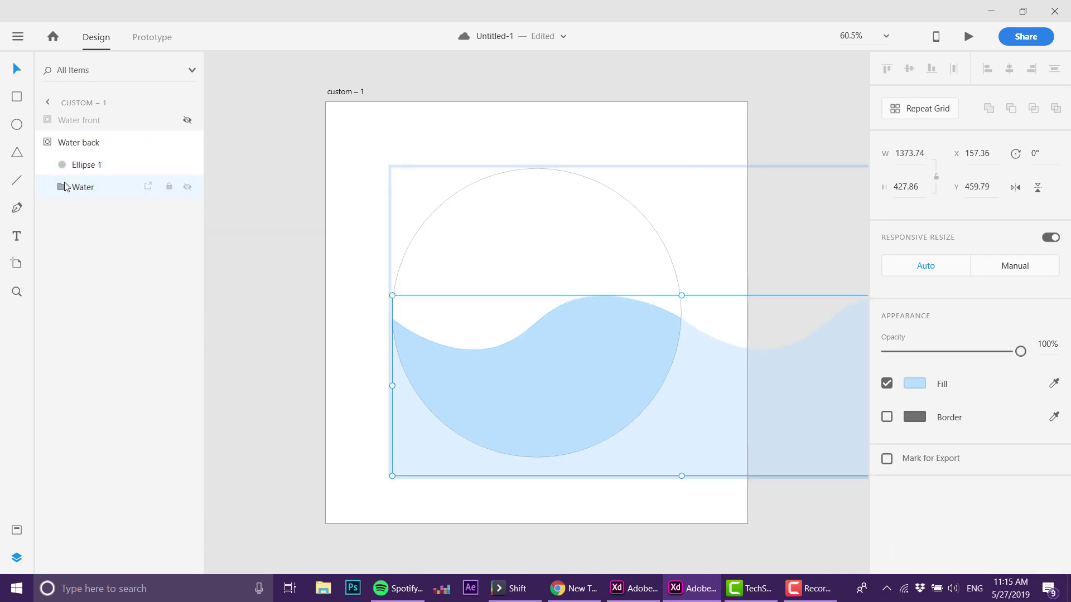
pyautogui.click(913, 383)
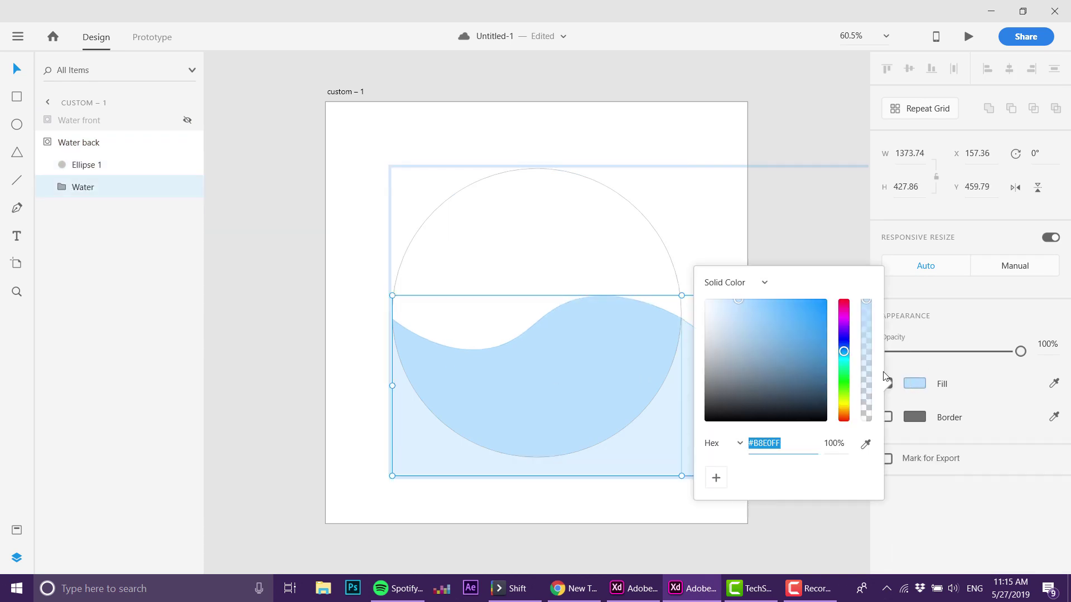
pyautogui.click(758, 300)
pyautogui.click(261, 395)
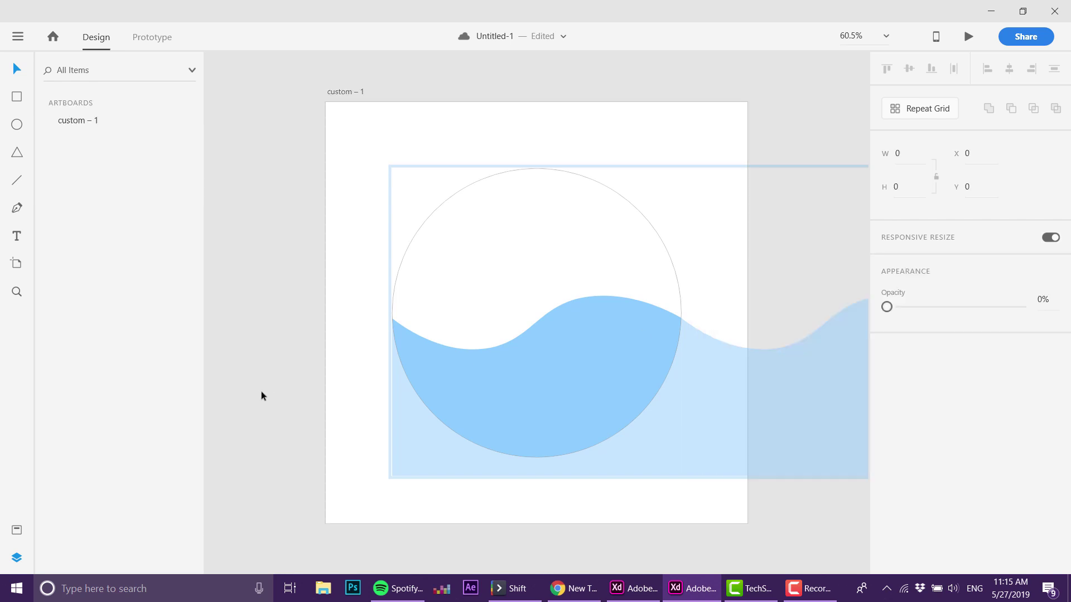
pyautogui.scroll(-2, 424, 368)
pyautogui.click(469, 341)
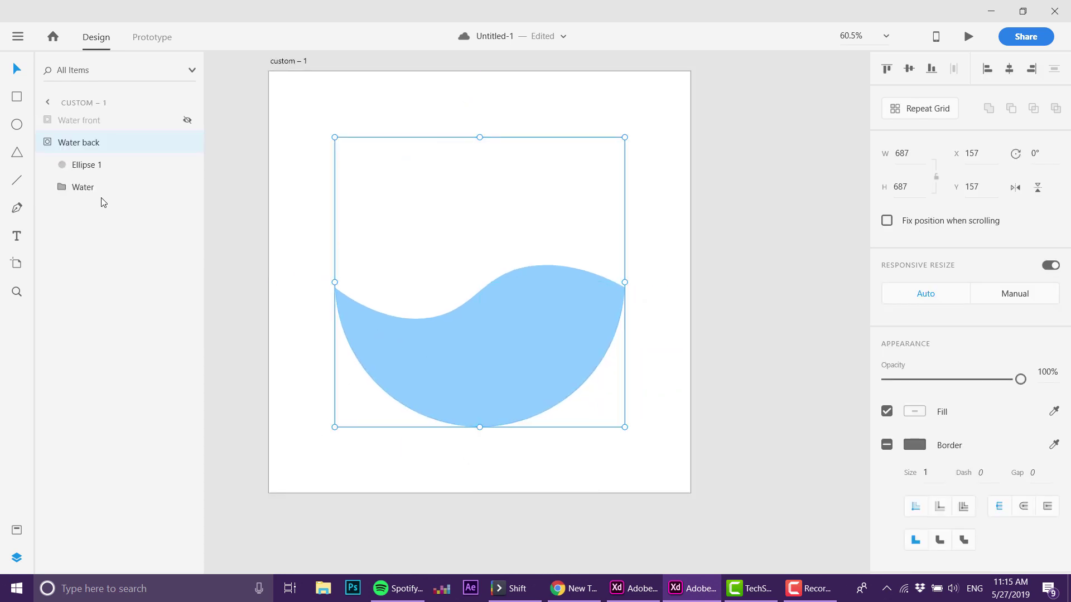
# Slide the wave inside Water back far to the left
pyautogui.click(77, 190)
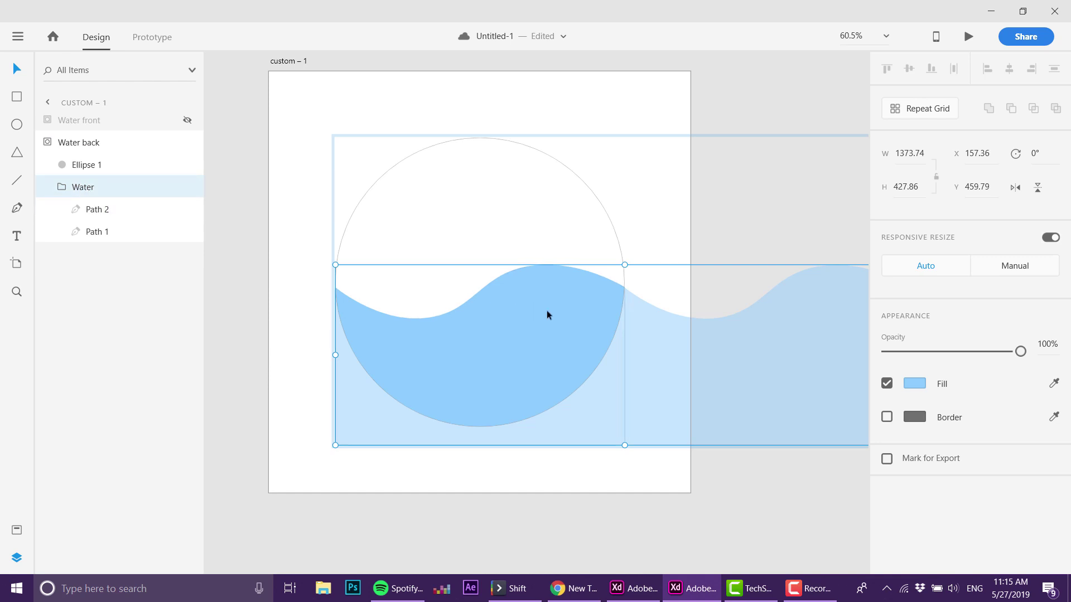
pyautogui.moveTo(549, 337); pyautogui.dragTo(260, 350)
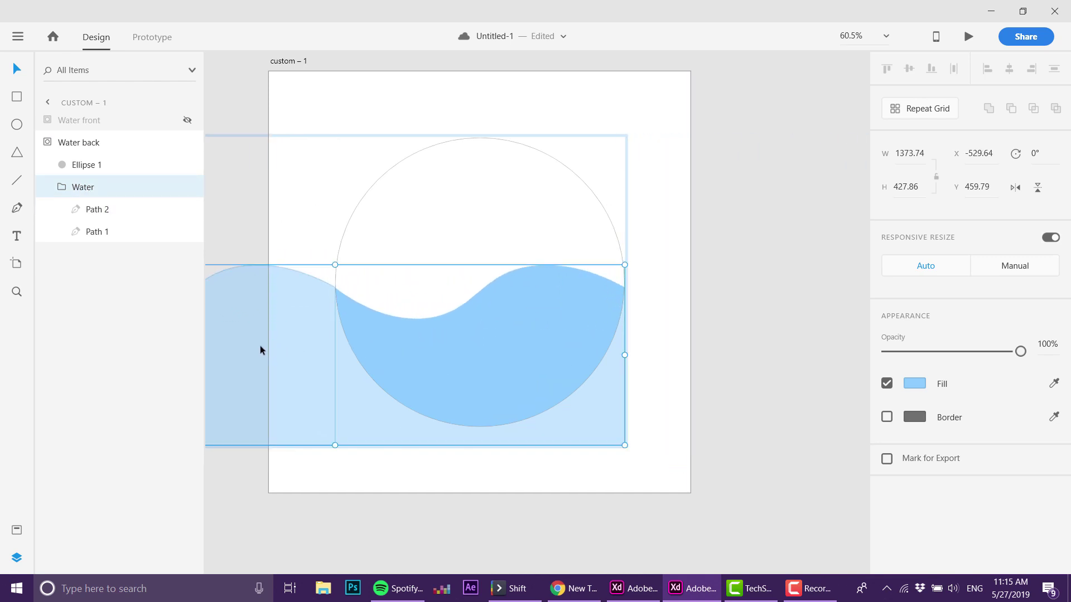
pyautogui.click(655, 373)
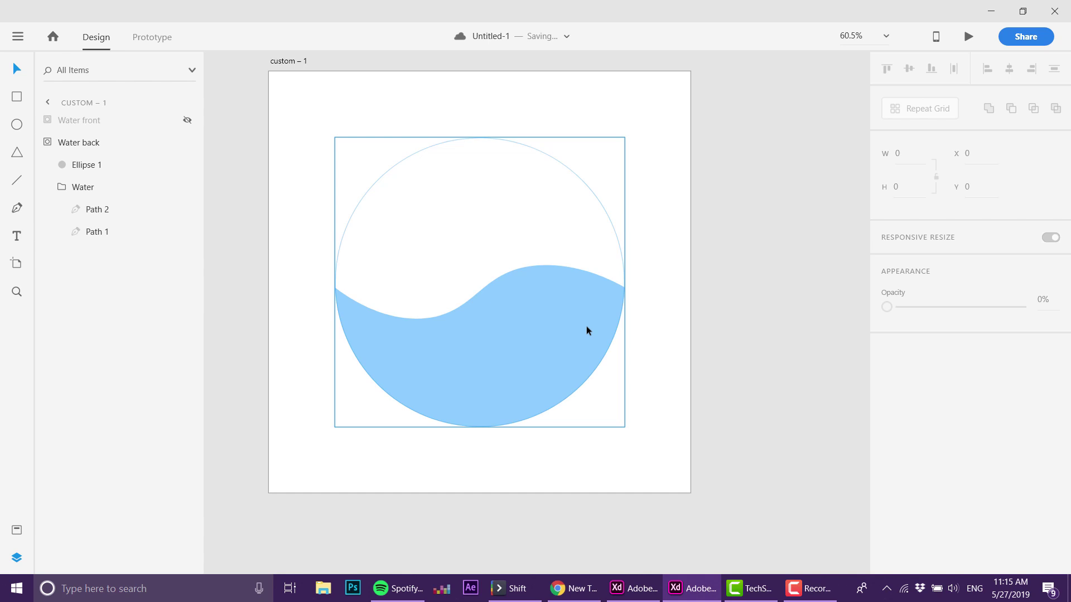
pyautogui.moveTo(329, 201); pyautogui.dragTo(353, 210)
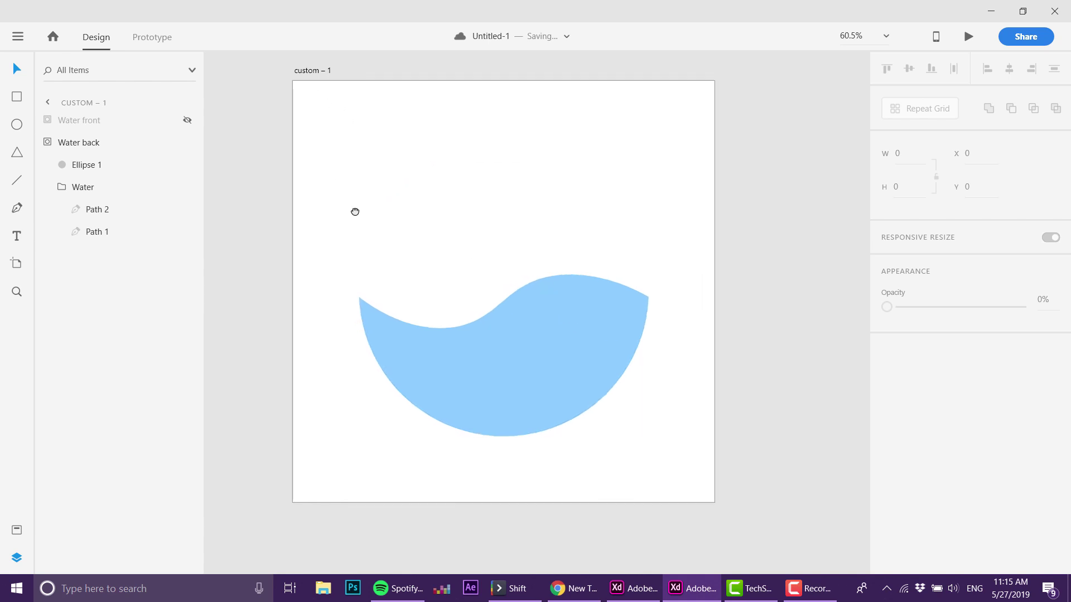
pyautogui.moveTo(529, 341); pyautogui.dragTo(527, 327)
# Flip the back wave horizontally and make Water front visible again
pyautogui.click(523, 326)
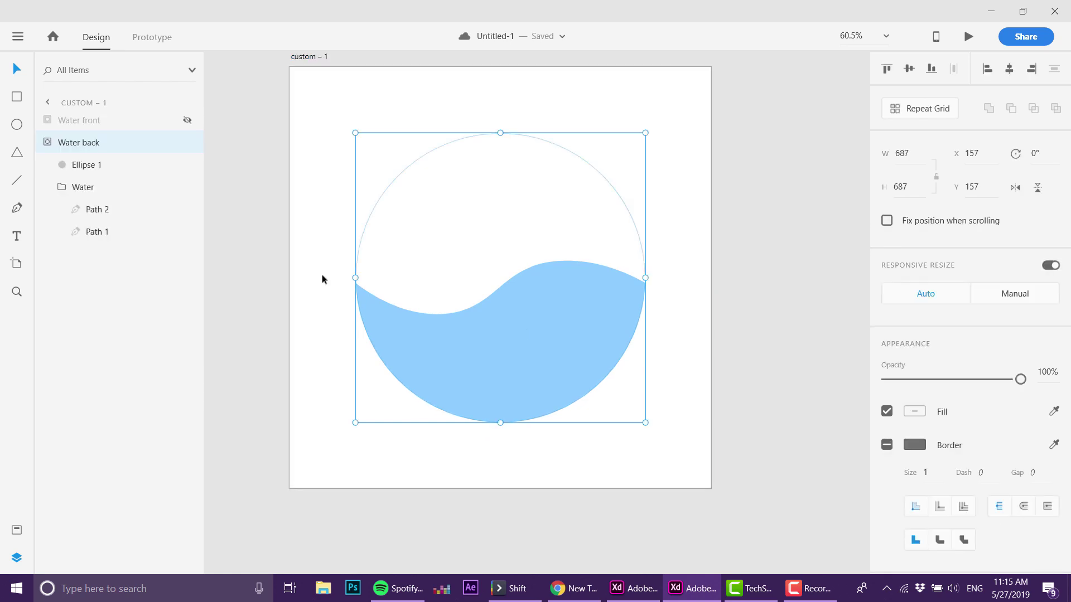
pyautogui.click(84, 187)
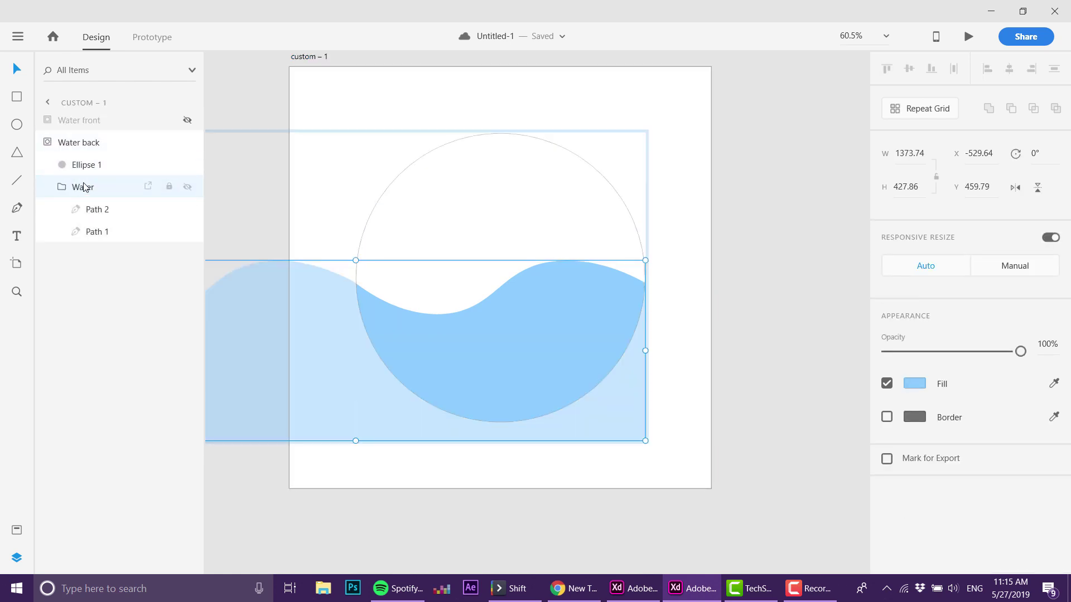
pyautogui.click(1015, 188)
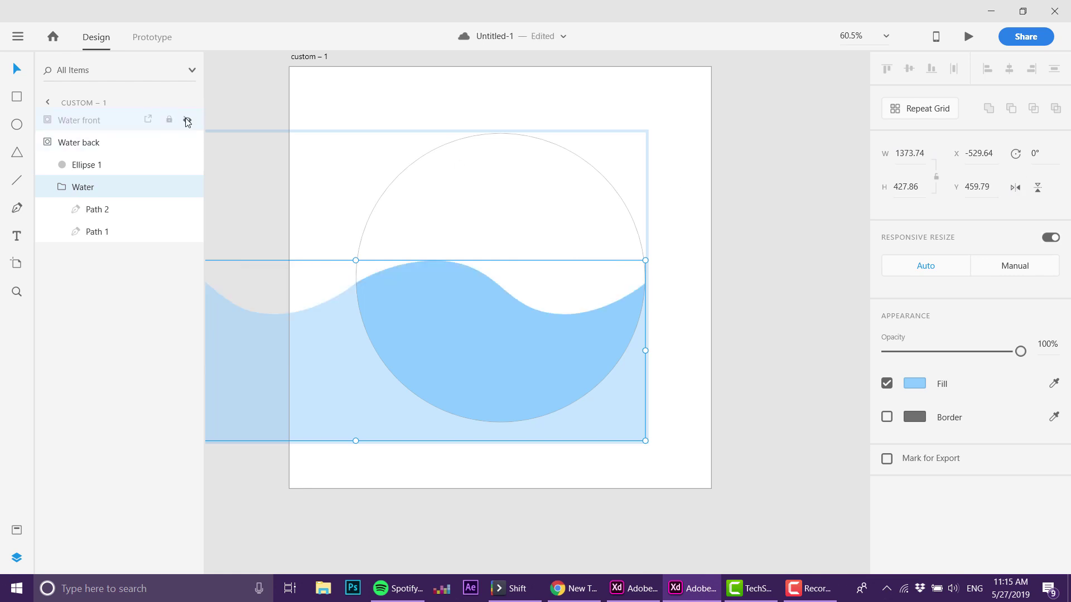
pyautogui.click(188, 122)
pyautogui.click(780, 352)
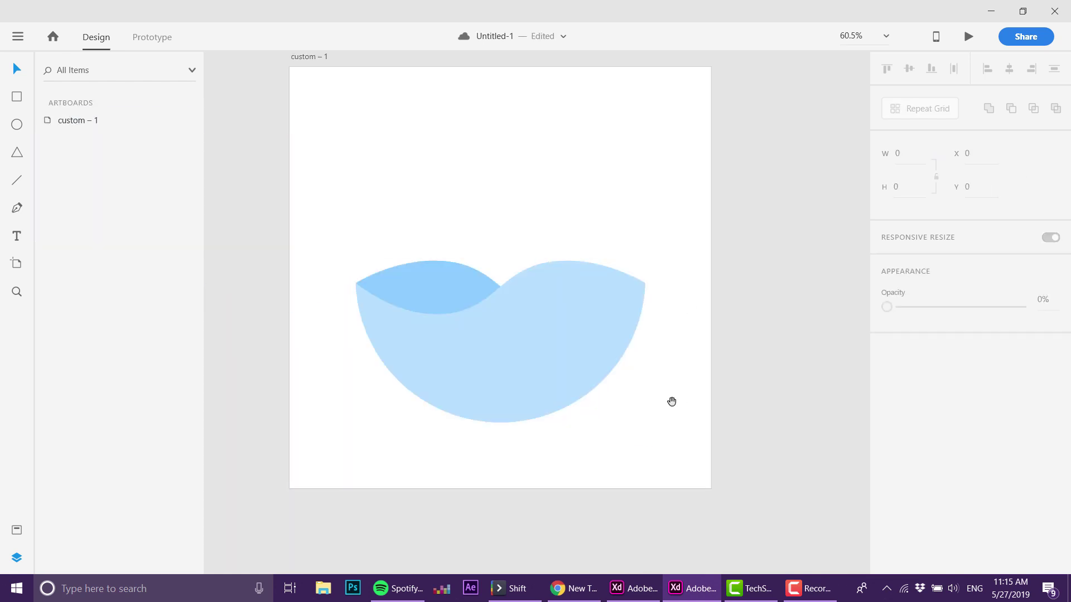
pyautogui.moveTo(672, 399); pyautogui.dragTo(685, 427)
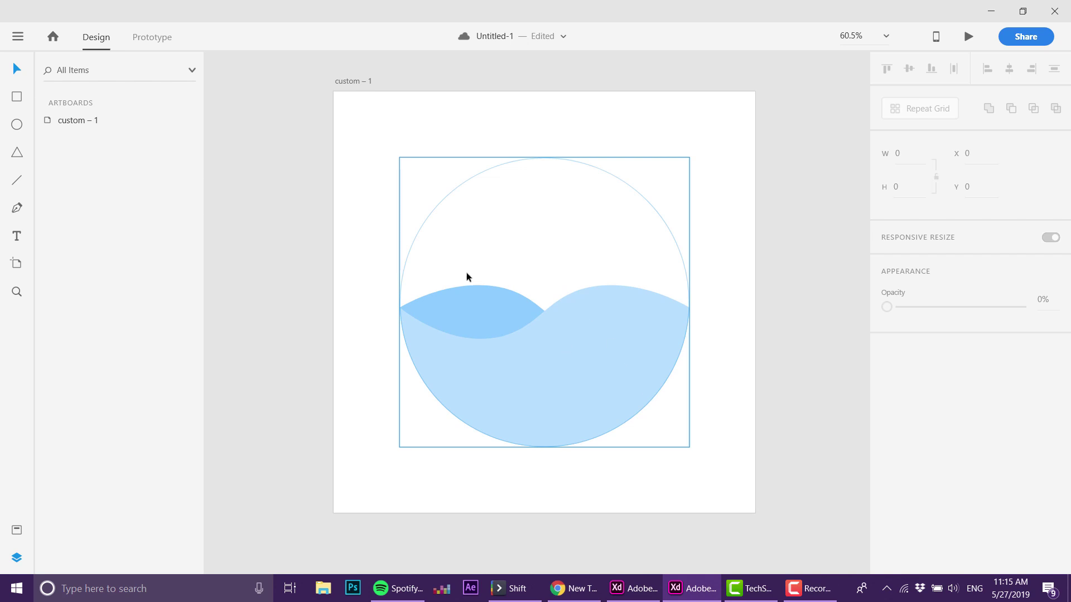
# Duplicate custom – 1 as custom – 2 and slide its front wave left inside the circle
pyautogui.click(357, 82)
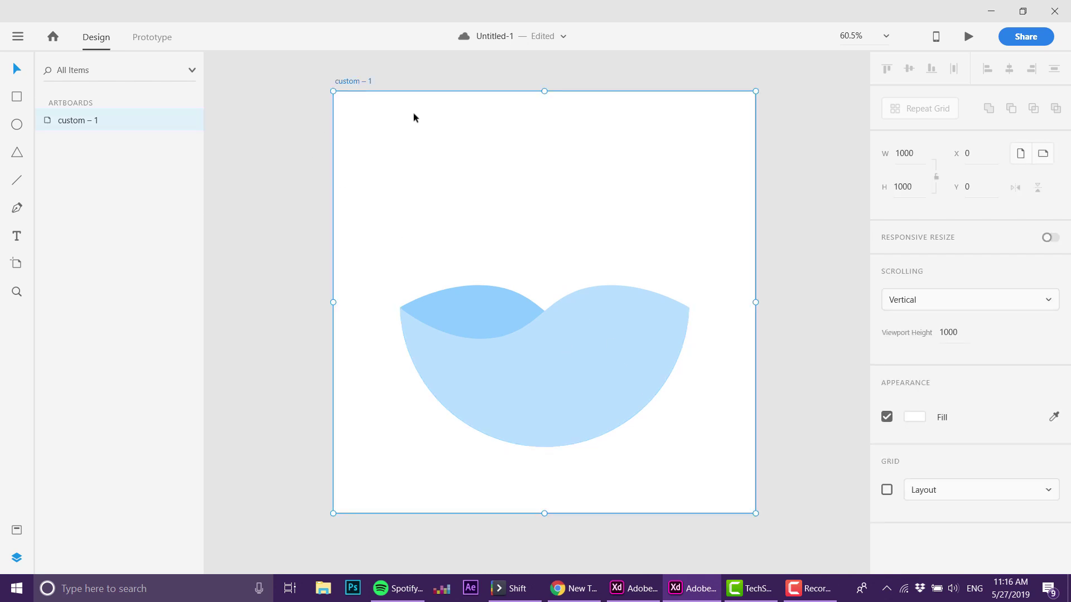
pyautogui.hotkey('ctrl', 'd')
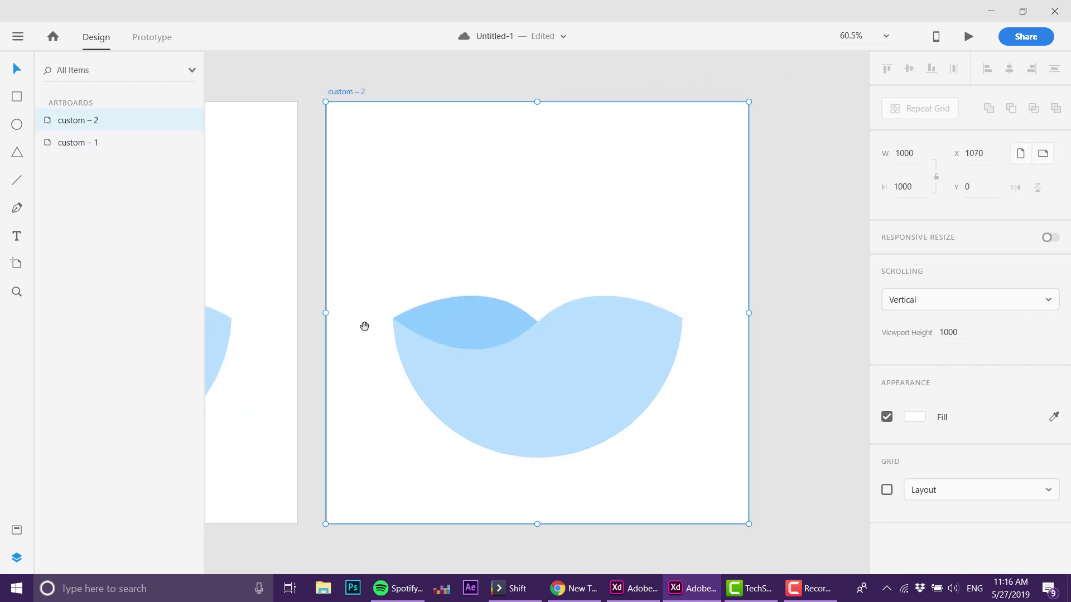
pyautogui.click(471, 326)
pyautogui.click(471, 326)
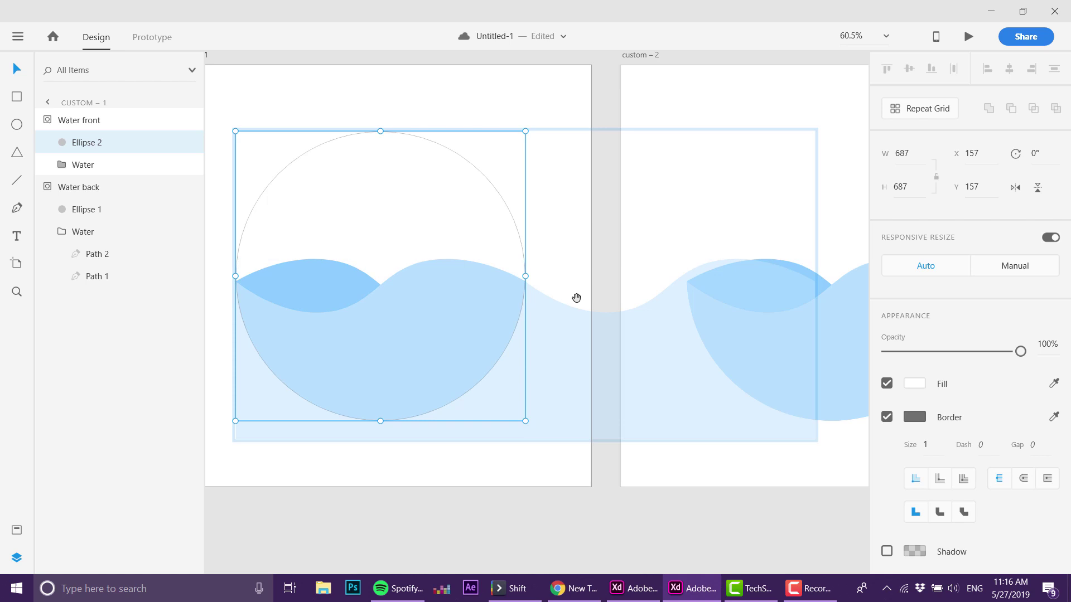
pyautogui.hscroll(5, 576, 298)
pyautogui.doubleClick(620, 319)
pyautogui.click(620, 320)
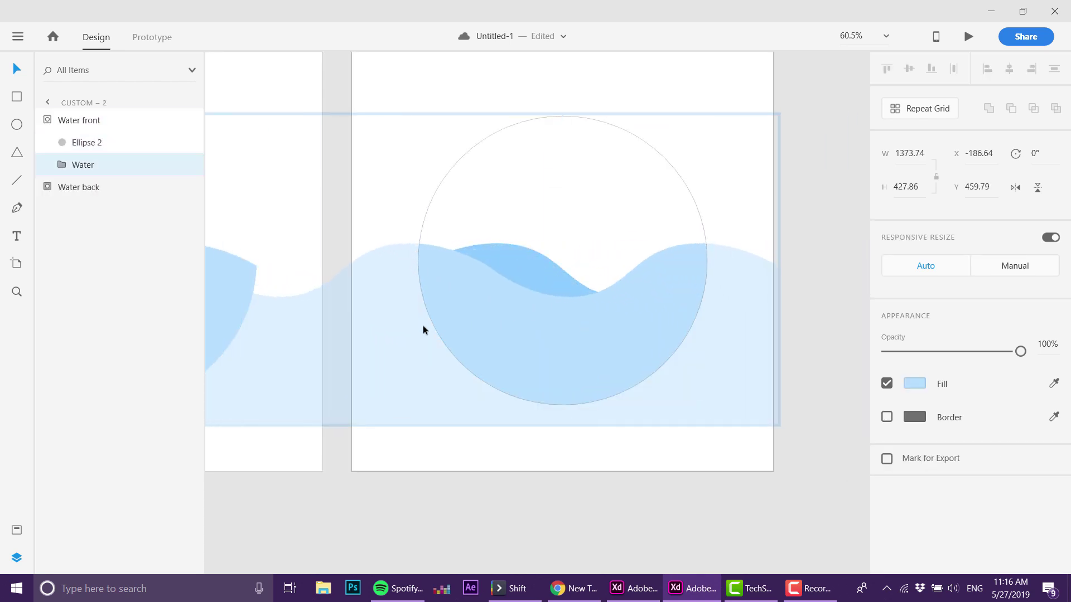
pyautogui.moveTo(423, 329); pyautogui.dragTo(366, 337)
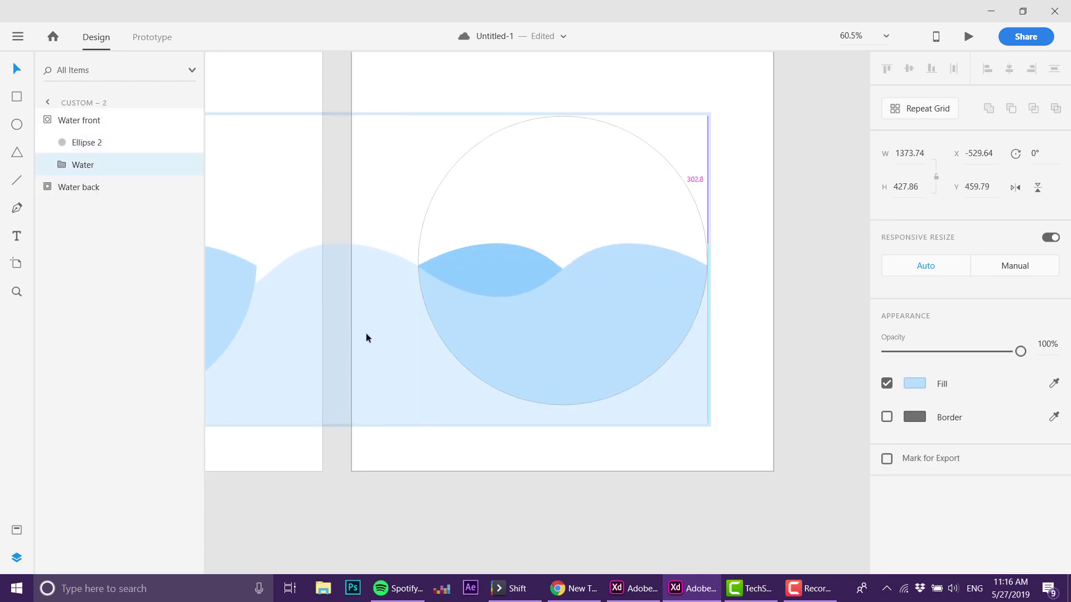
pyautogui.click(469, 450)
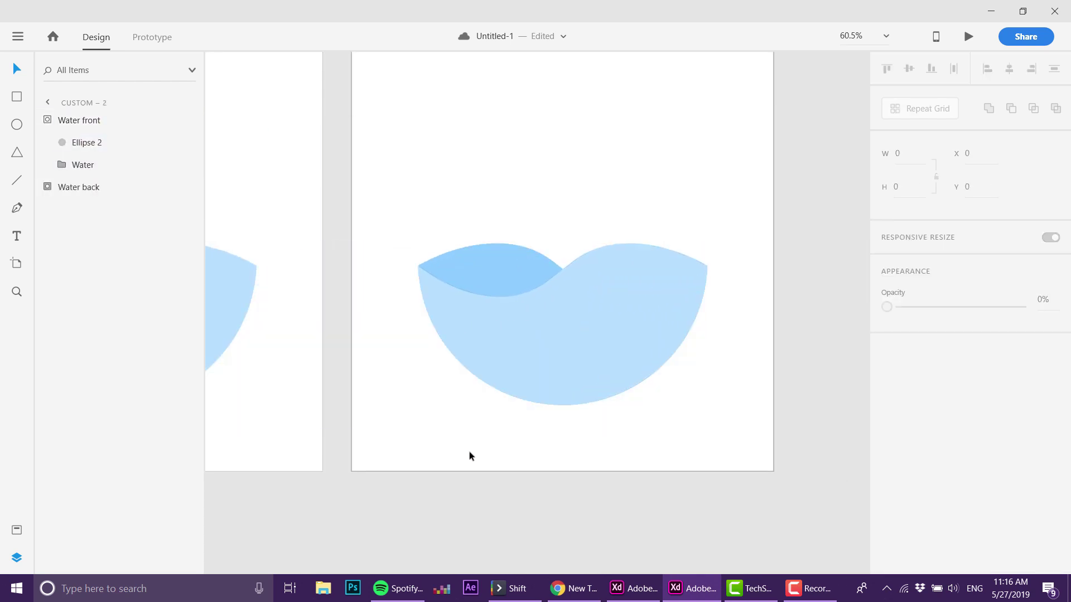
# Inspect the Water front and Water back groups in Layers across both artboards
pyautogui.click(48, 189)
pyautogui.click(68, 231)
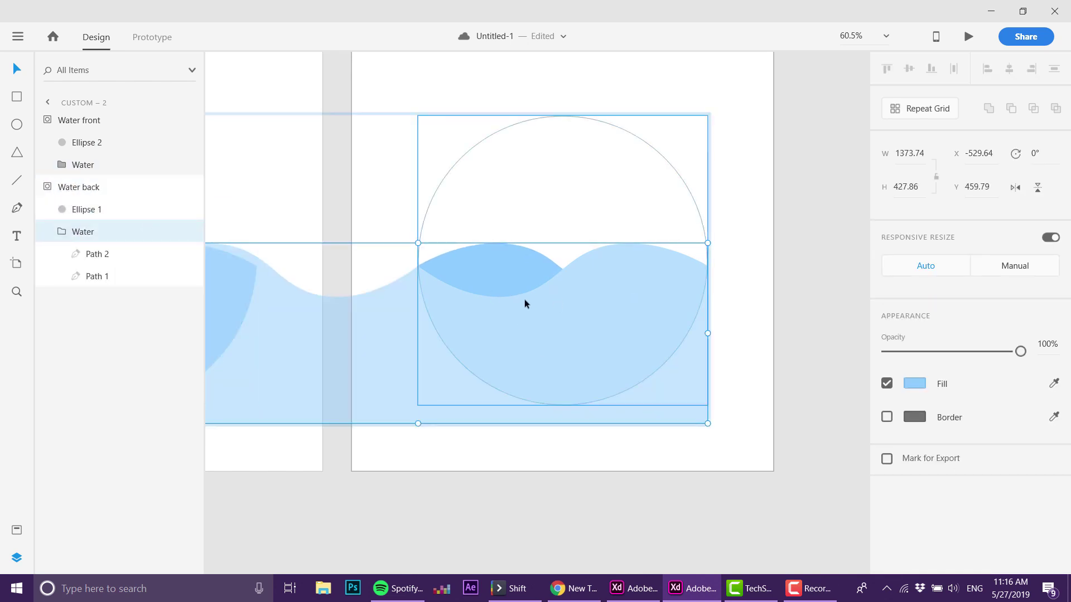
pyautogui.moveTo(433, 346); pyautogui.dragTo(793, 353)
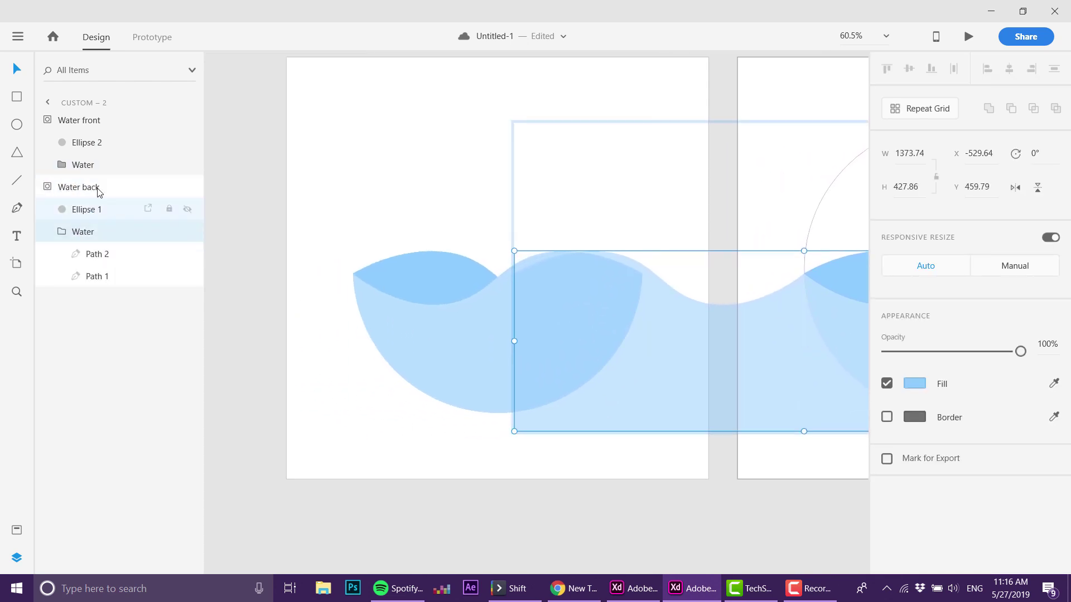
pyautogui.click(79, 166)
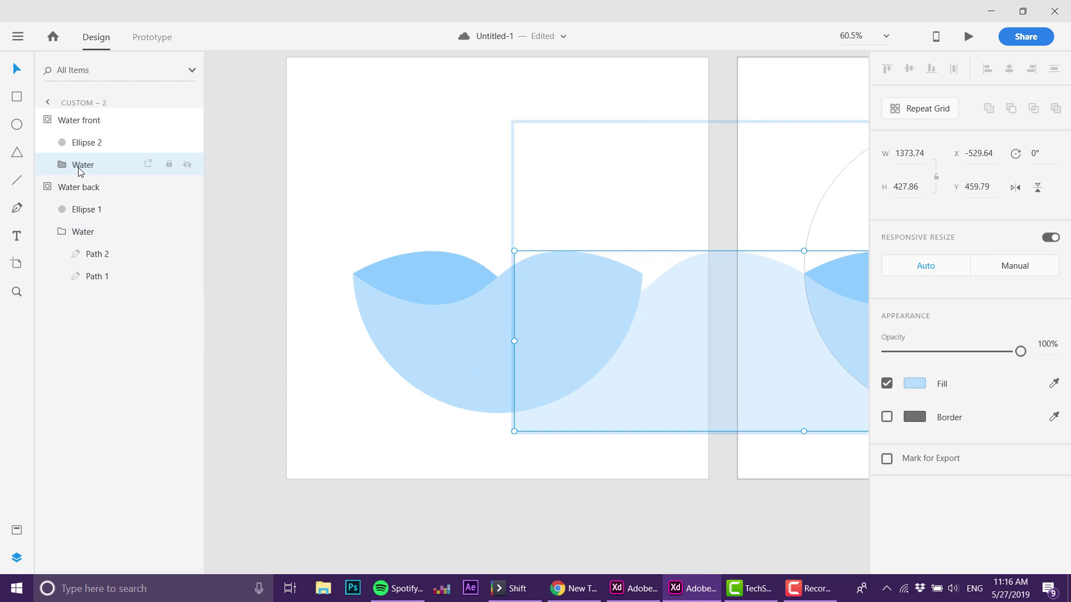
pyautogui.click(54, 127)
pyautogui.click(365, 267)
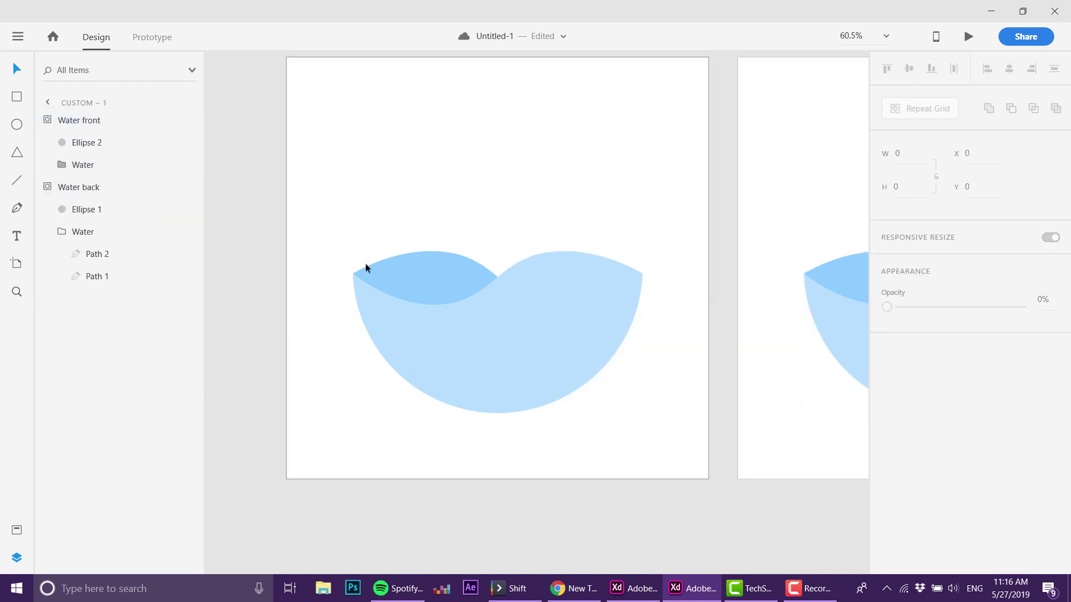
pyautogui.click(65, 231)
pyautogui.moveTo(498, 299); pyautogui.dragTo(373, 268)
# Slide the back Water group on custom – 2 right to X 157.36
pyautogui.click(526, 220)
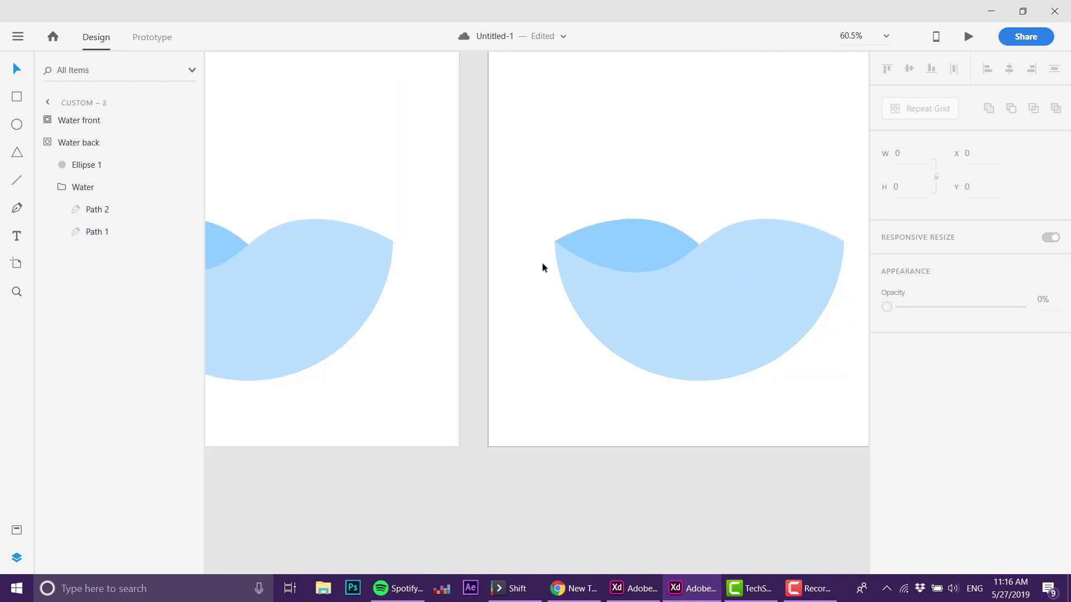
pyautogui.click(575, 259)
pyautogui.click(78, 187)
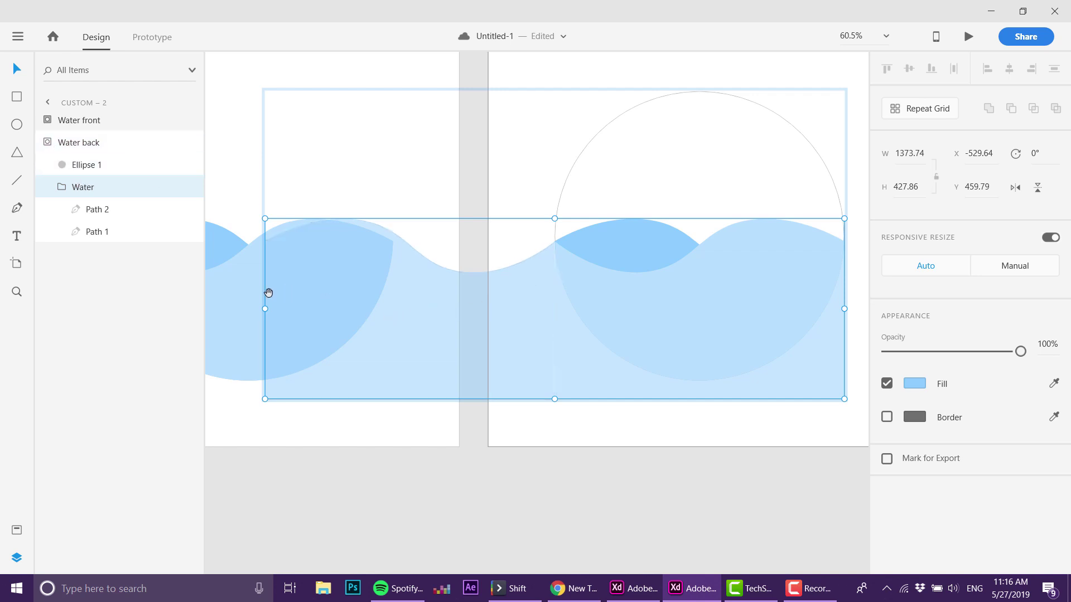
pyautogui.hscroll(-3, 268, 291)
pyautogui.hscroll(3, 349, 301)
pyautogui.moveTo(376, 321); pyautogui.dragTo(661, 318)
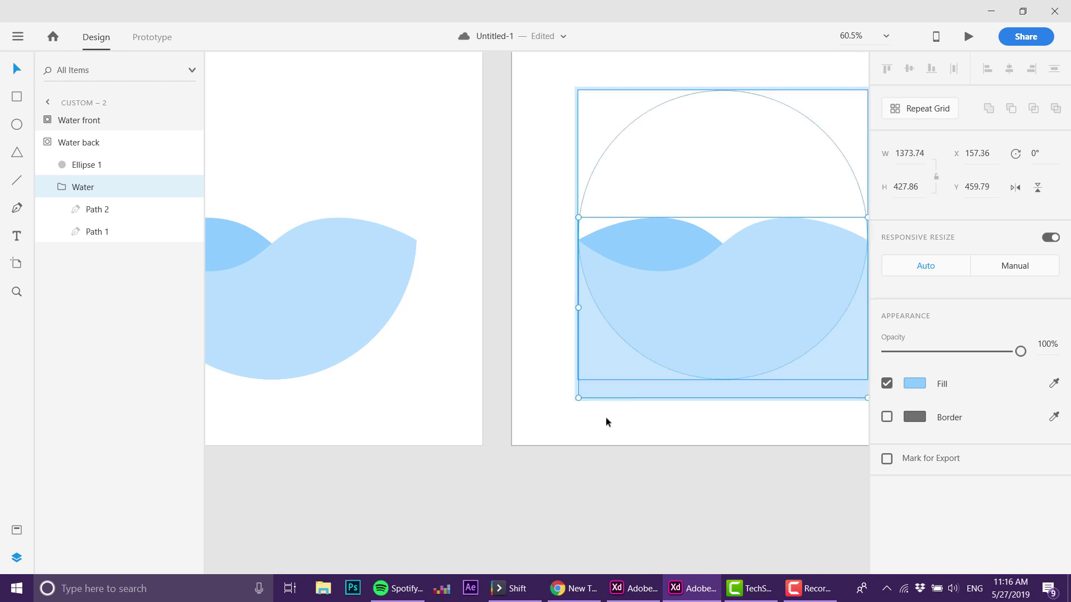
pyautogui.click(544, 444)
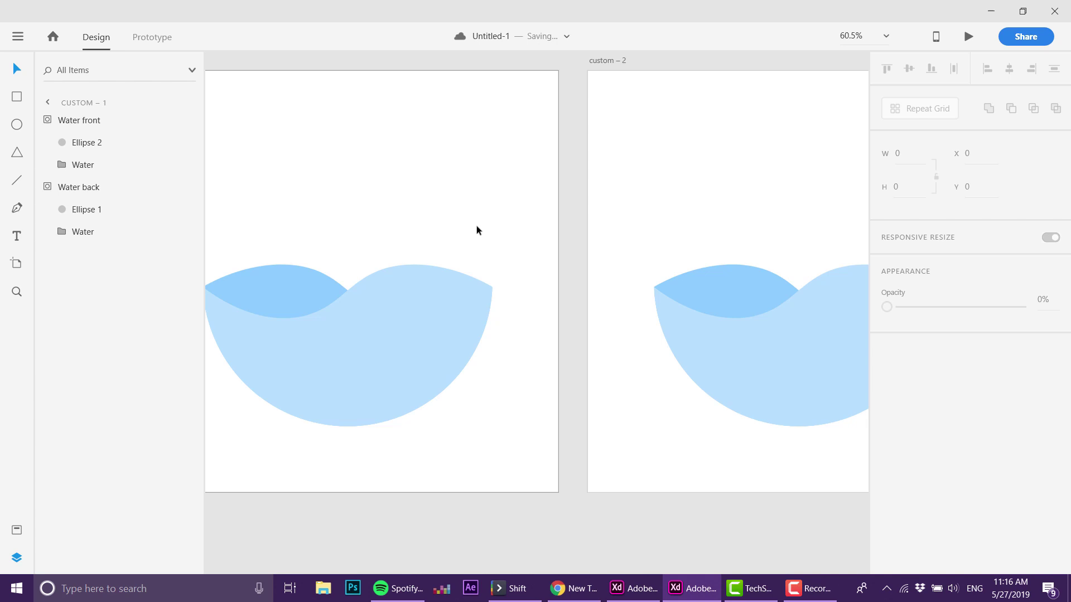
pyautogui.scroll(-2, 466, 223)
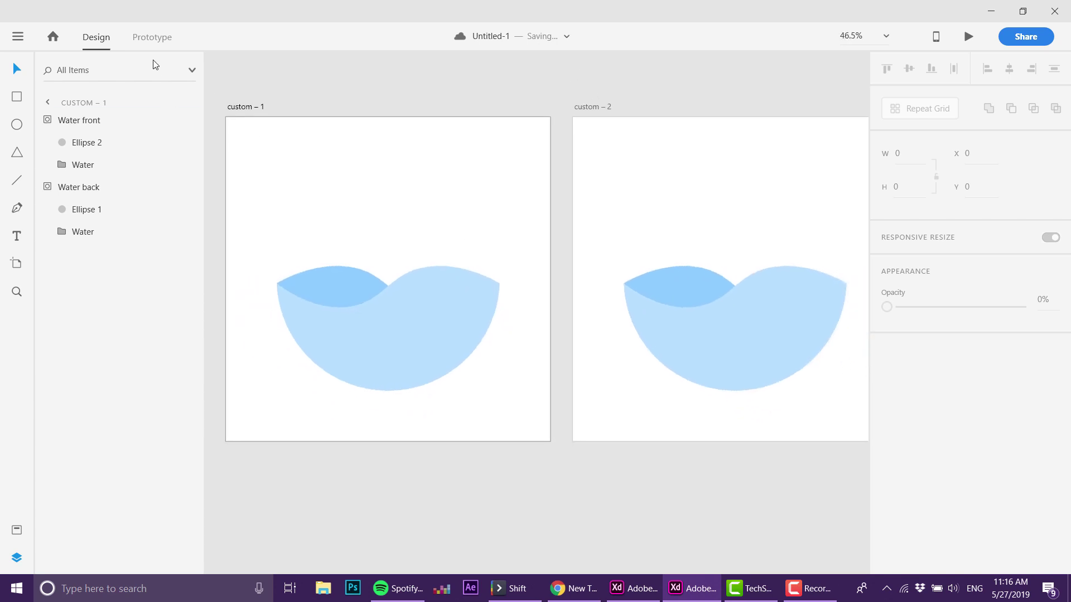
# In Prototype mode, link custom – 1 to custom – 2 on a Time trigger
pyautogui.click(151, 38)
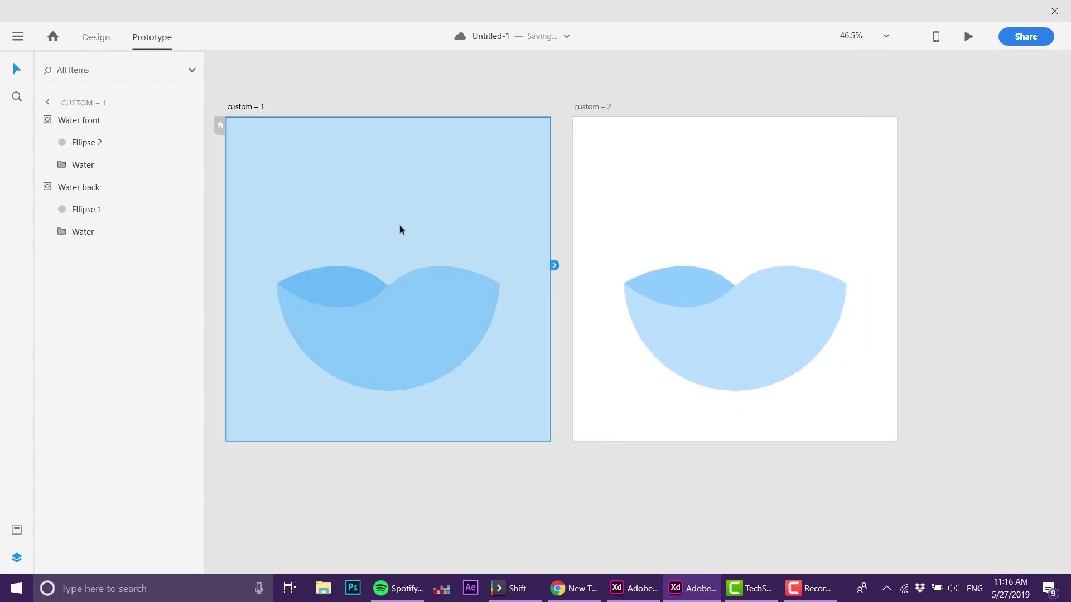
pyautogui.moveTo(554, 265); pyautogui.dragTo(601, 235)
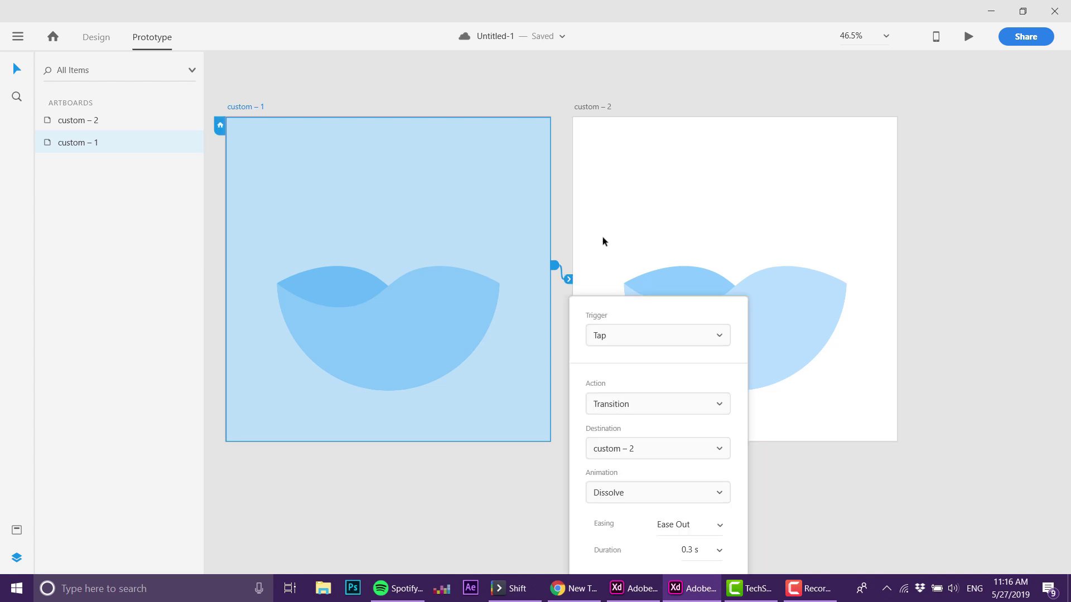
pyautogui.click(618, 337)
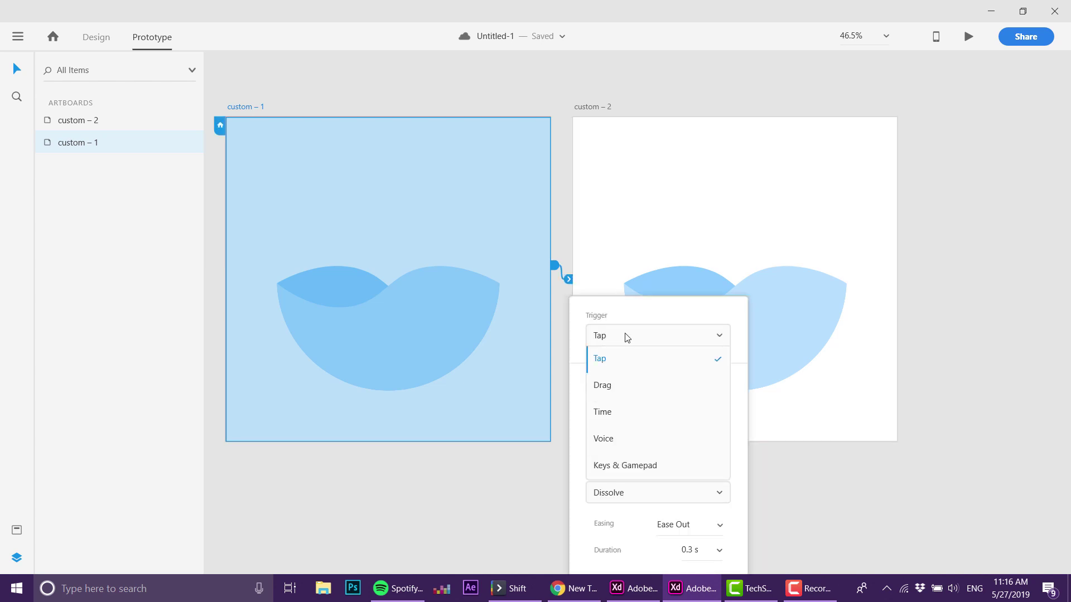
pyautogui.click(624, 406)
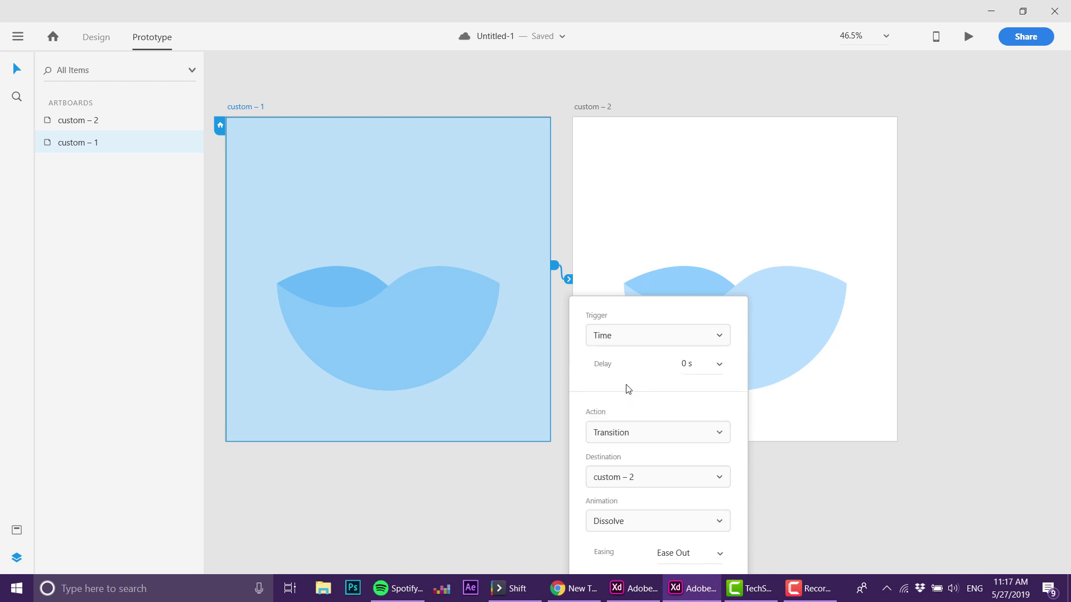
pyautogui.click(524, 499)
pyautogui.scroll(-5, 528, 384)
# Set the link's easing to None and its duration to 2.5 s
pyautogui.click(573, 124)
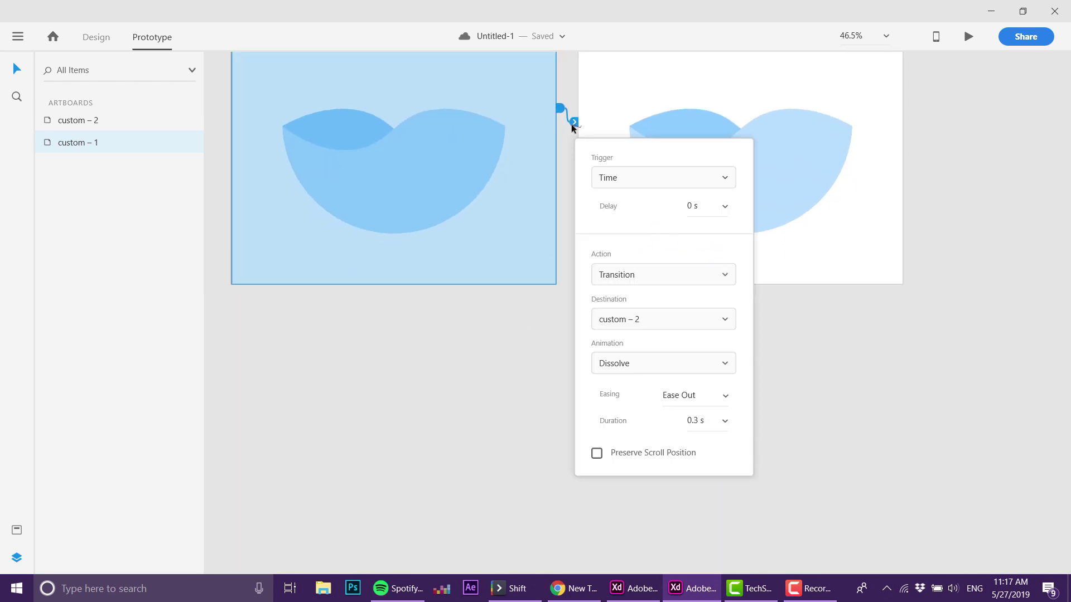
pyautogui.click(725, 397)
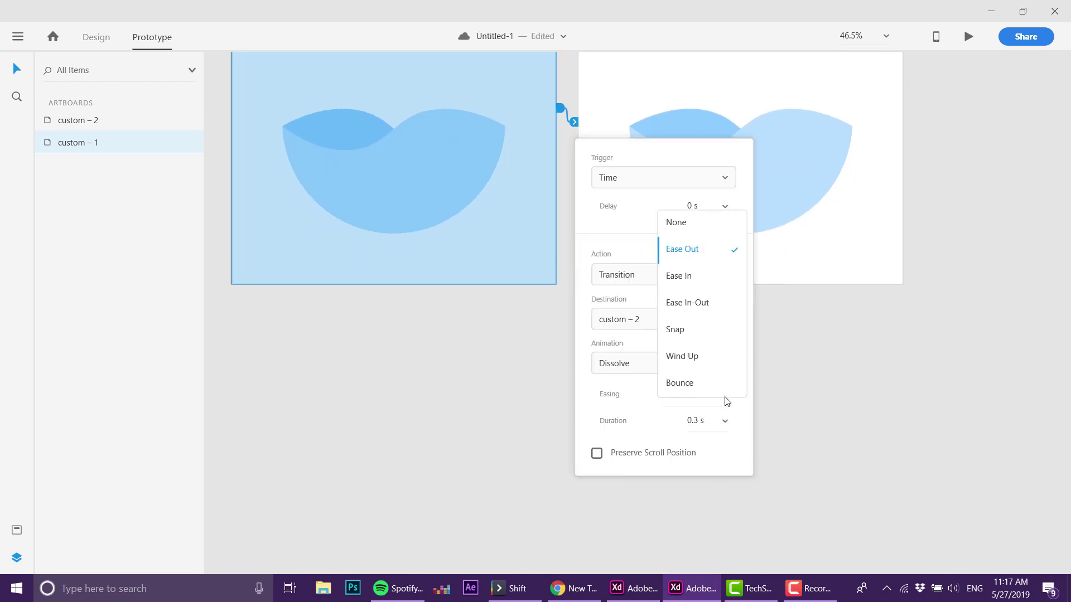
pyautogui.click(677, 228)
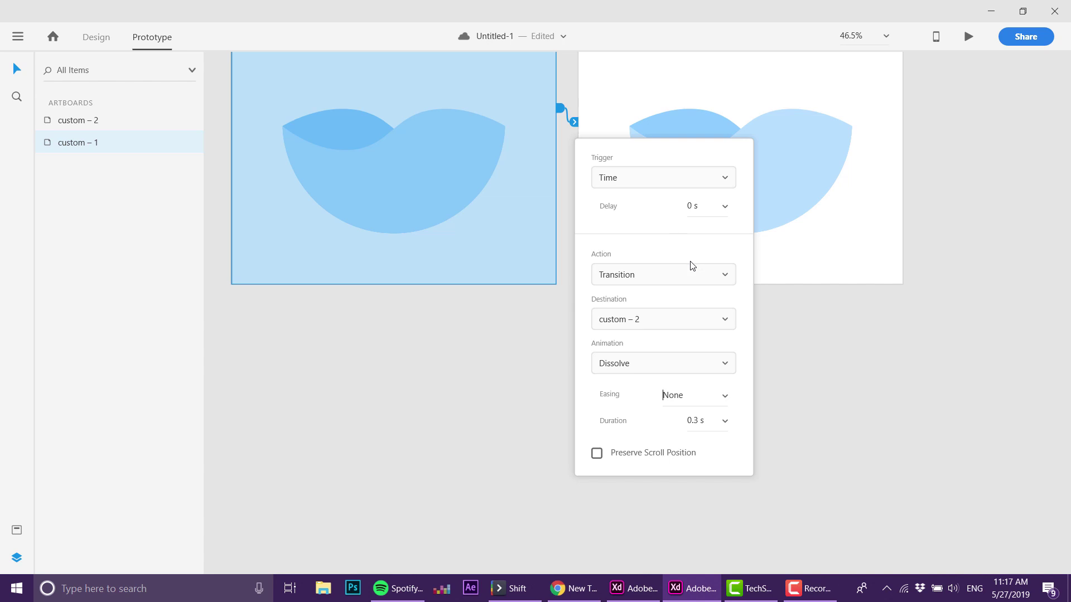
pyautogui.click(704, 423)
pyautogui.write('2.')
pyautogui.click(806, 340)
# Change the custom – 1 link's action to Auto-Animate
pyautogui.scroll(3, 715, 387)
pyautogui.hscroll(2, 714, 387)
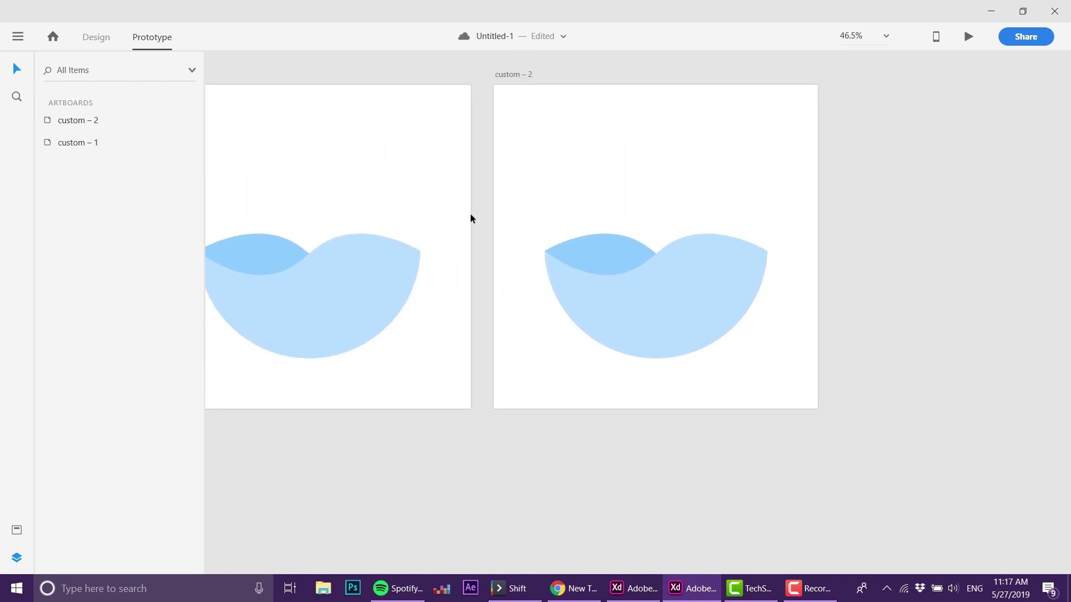
pyautogui.click(467, 228)
pyautogui.click(489, 247)
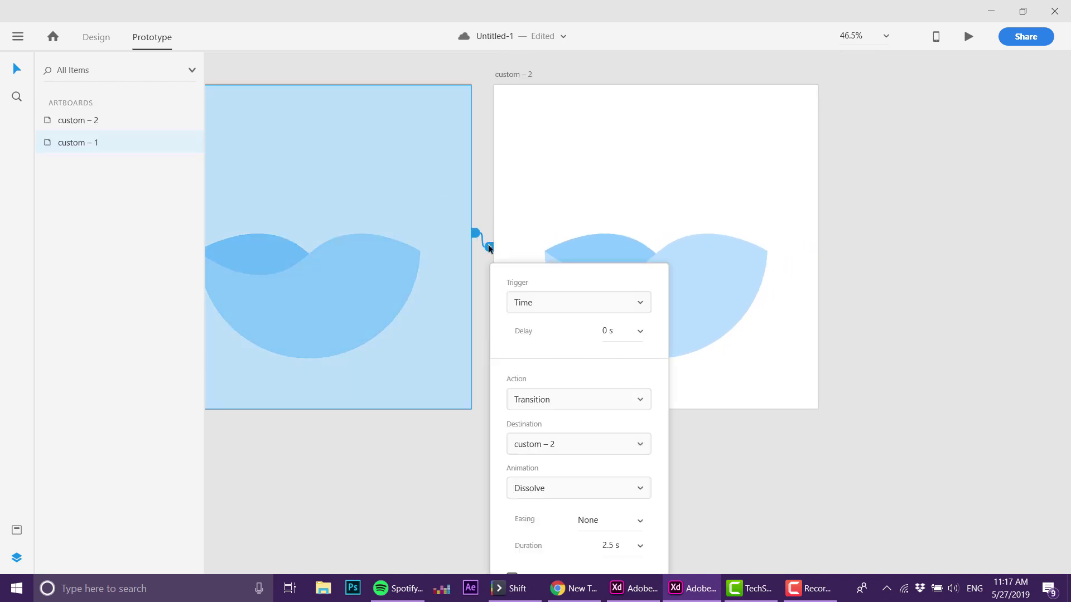
pyautogui.click(565, 401)
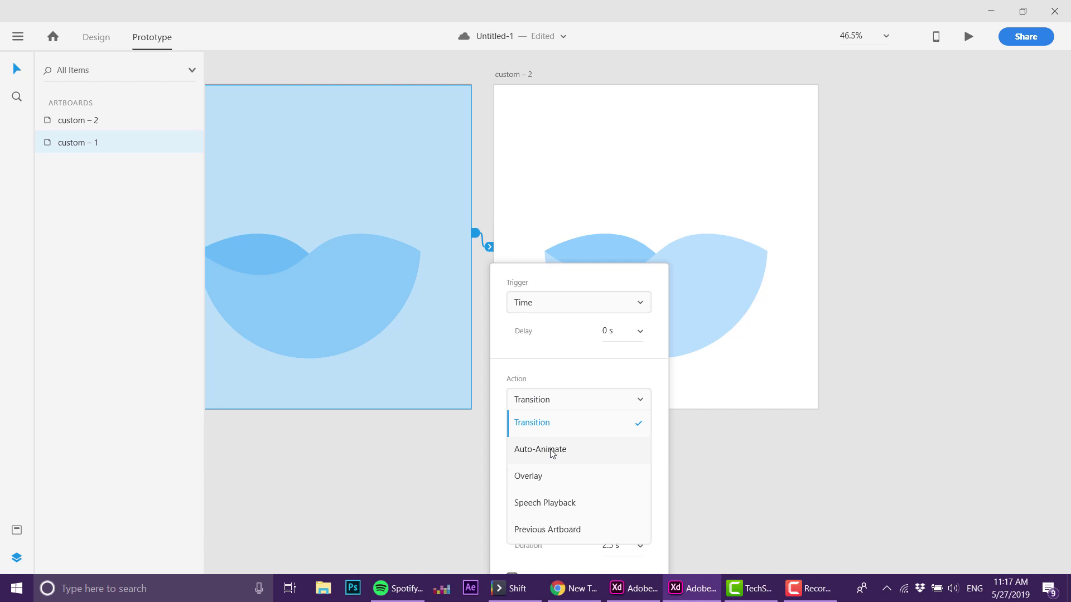
pyautogui.click(552, 444)
pyautogui.click(482, 442)
# Link custom – 2 back to custom – 1 with a 0 s transition duration
pyautogui.click(597, 273)
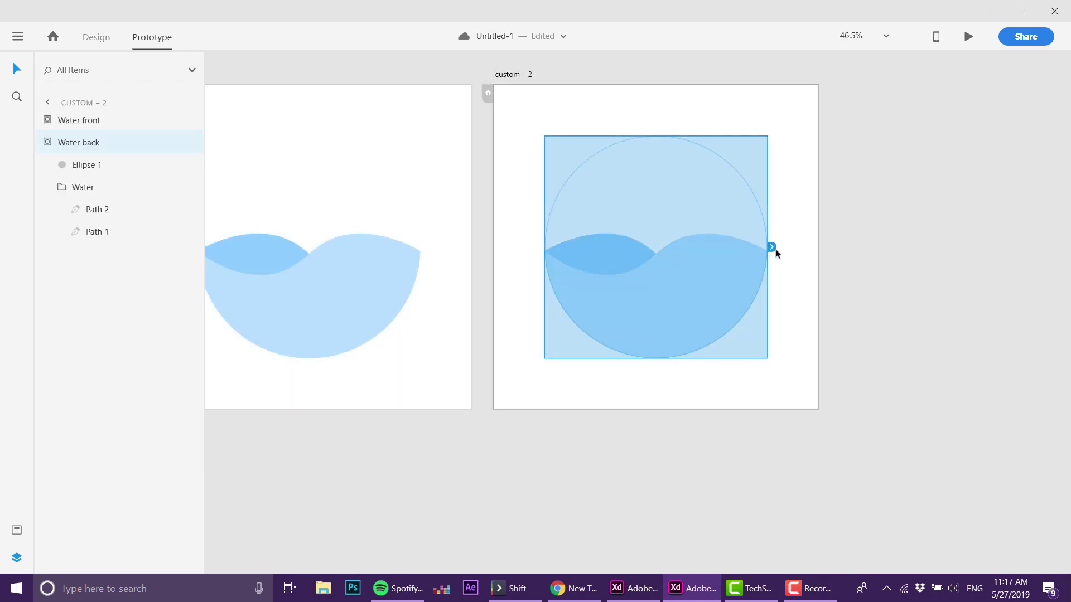
pyautogui.moveTo(772, 246); pyautogui.dragTo(433, 337)
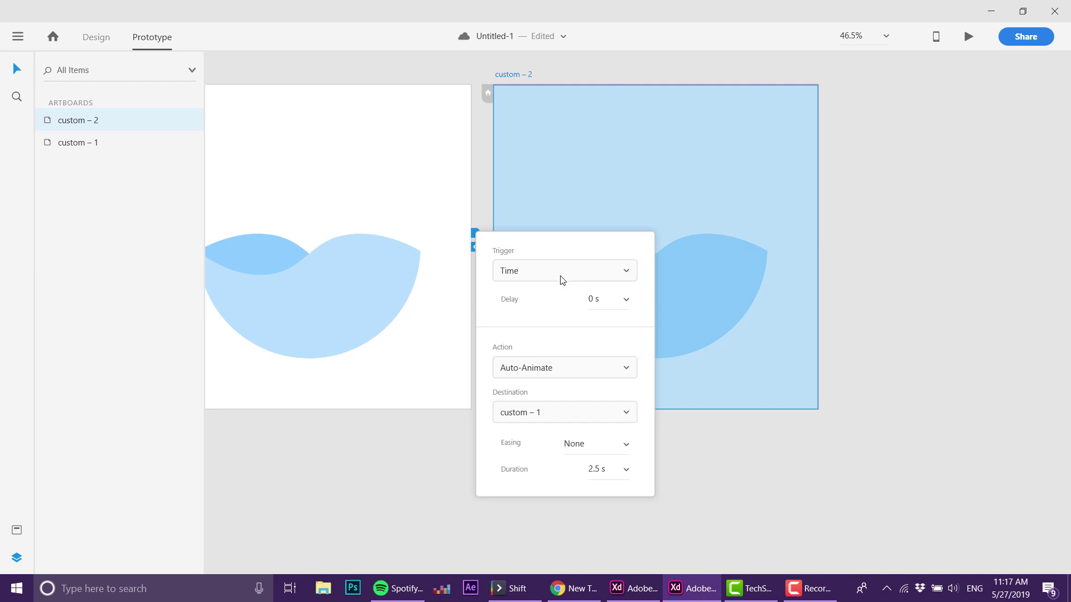
pyautogui.click(617, 470)
pyautogui.click(610, 469)
pyautogui.write('0.2')
pyautogui.press('Return')
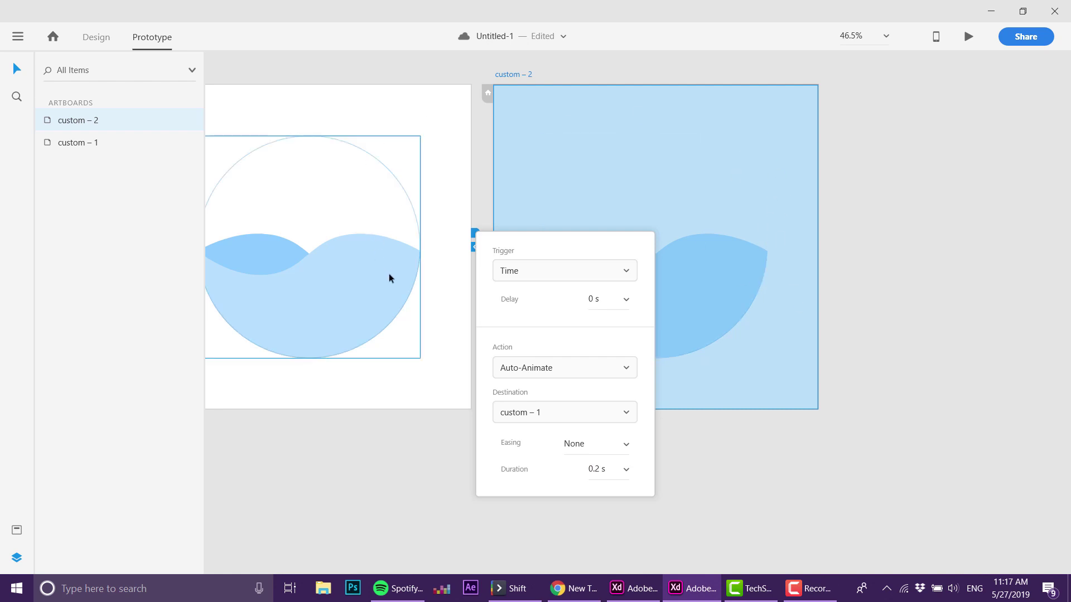
pyautogui.click(621, 472)
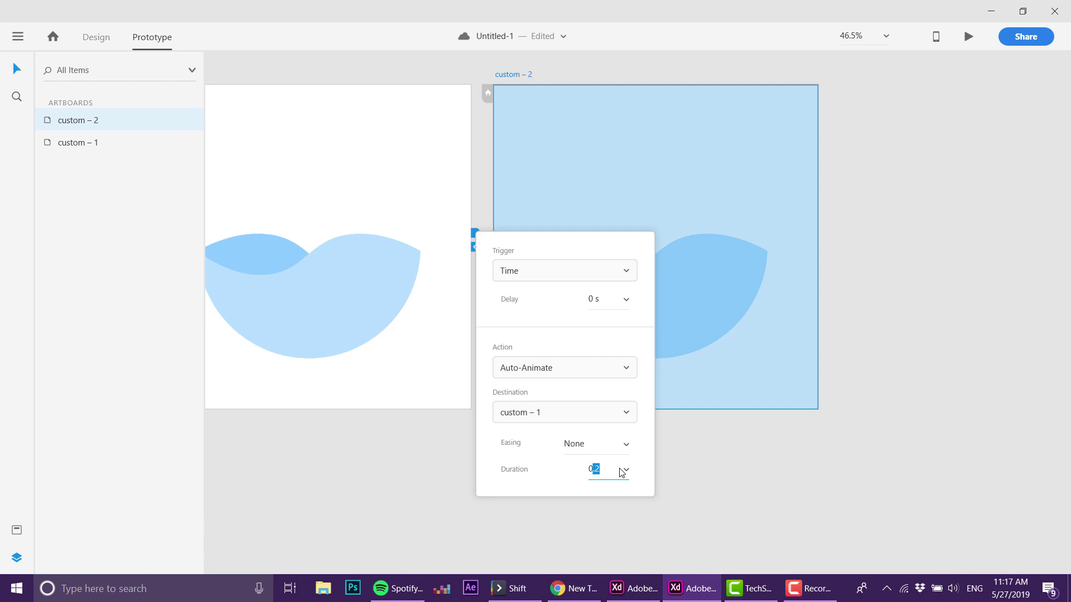
pyautogui.press('BackSpace')
pyautogui.click(721, 475)
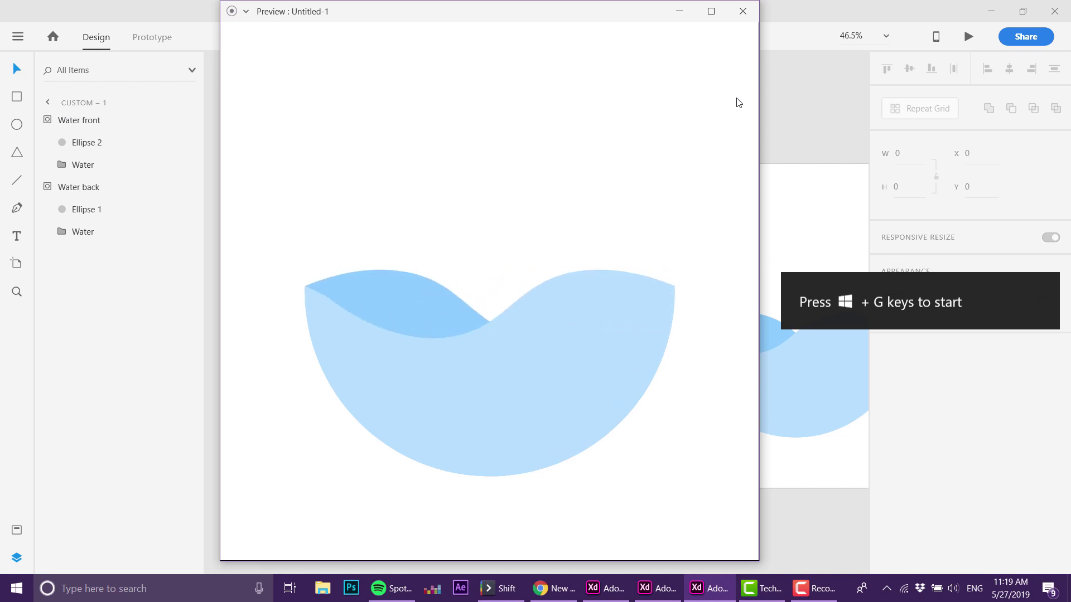
# Close the animation preview window after watching the loop
pyautogui.click(743, 12)
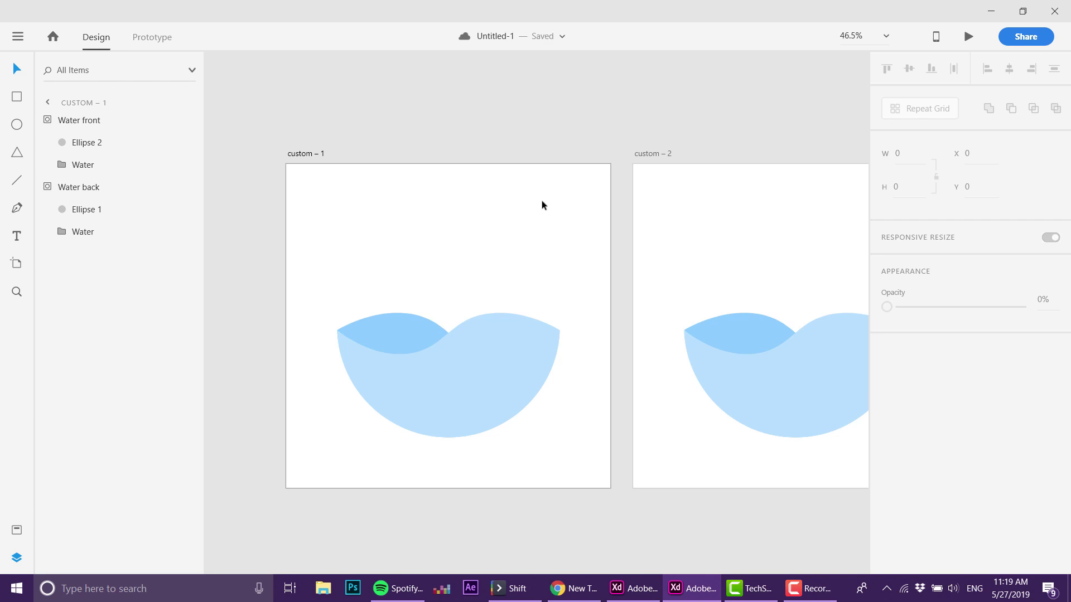
# Draw a circle over the water, send it behind the water layers, and centre it
pyautogui.hscroll(-1, 510, 234)
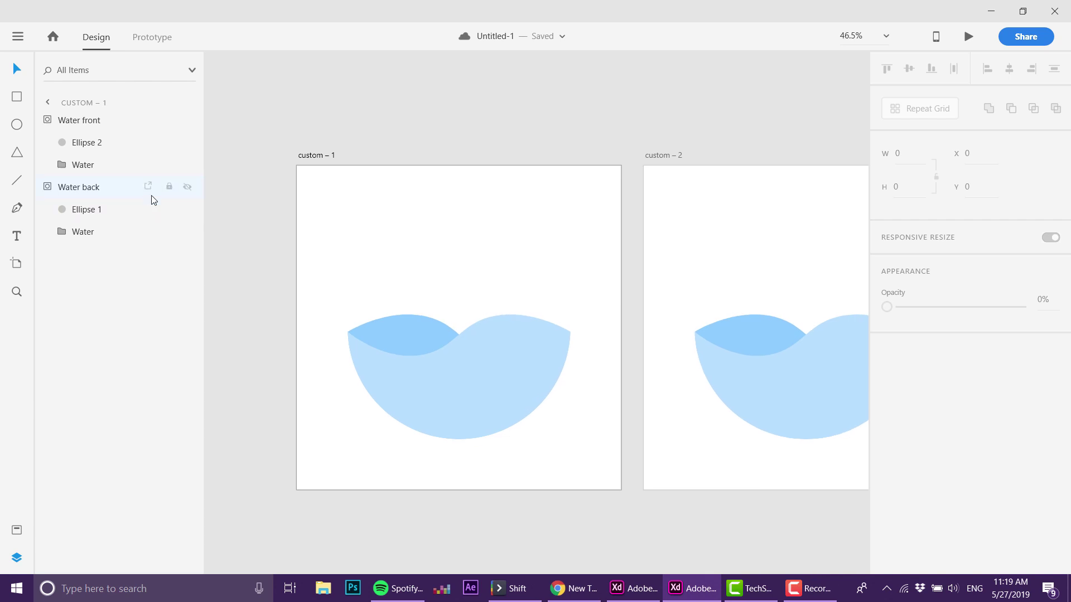
pyautogui.click(18, 124)
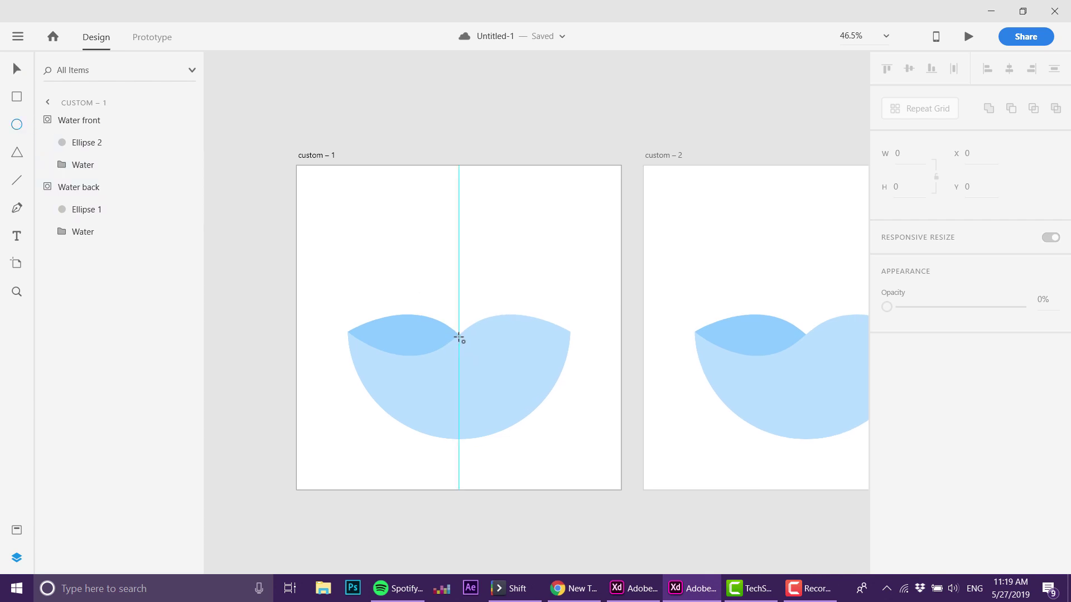
pyautogui.moveTo(458, 336); pyautogui.dragTo(580, 455)
pyautogui.hotkey('ctrl', 'shift', '[')
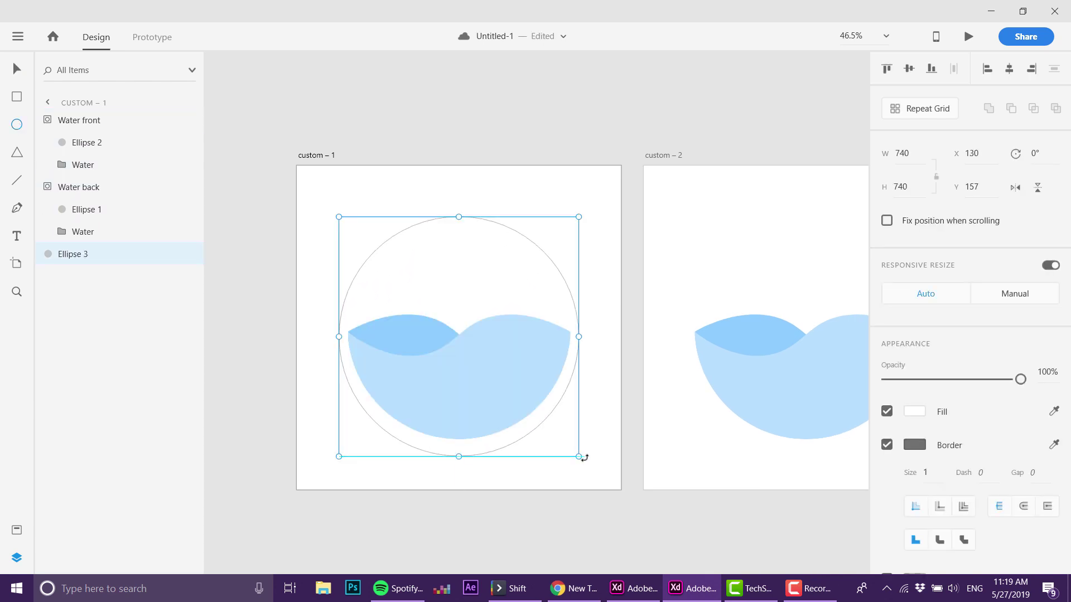
pyautogui.press('v')
pyautogui.moveTo(514, 436); pyautogui.dragTo(504, 429)
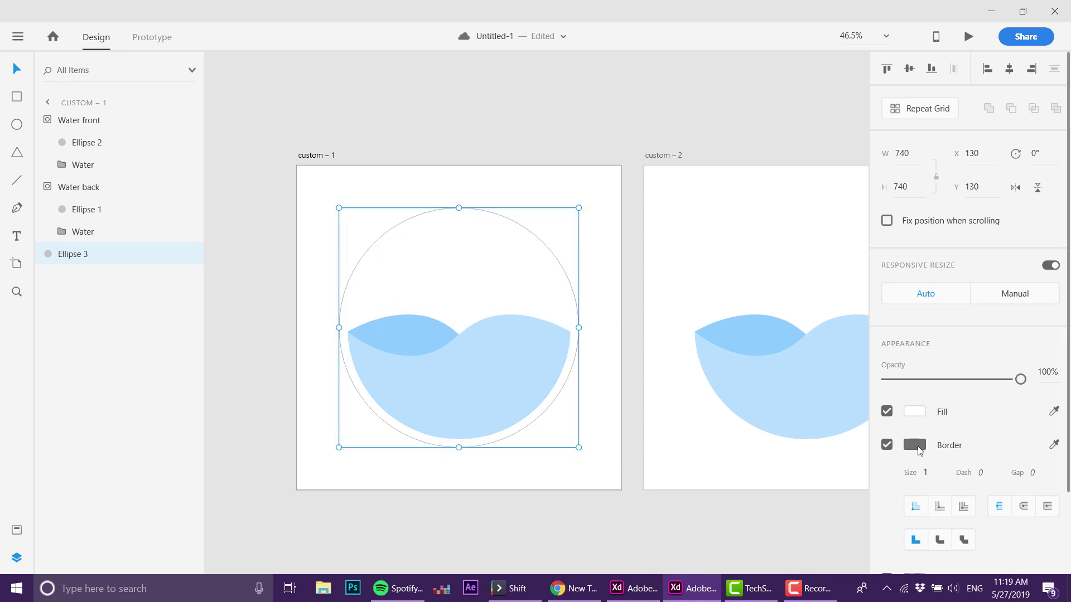
# Give the circle a 13 border in the sampled light-blue water colour, partly transparent
pyautogui.click(940, 475)
pyautogui.write('3')
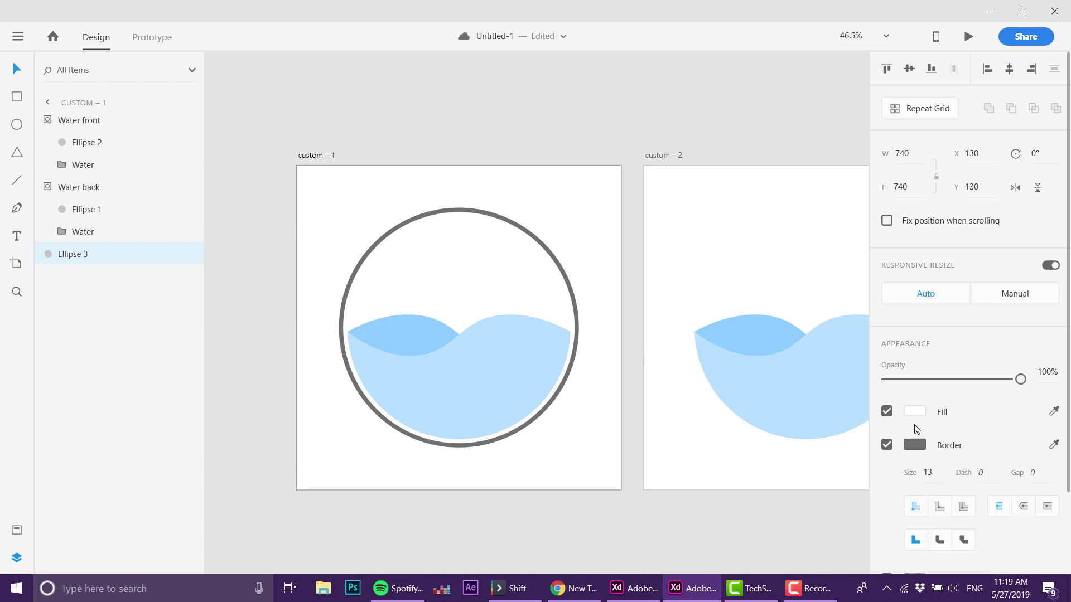
pyautogui.click(917, 447)
pyautogui.click(866, 495)
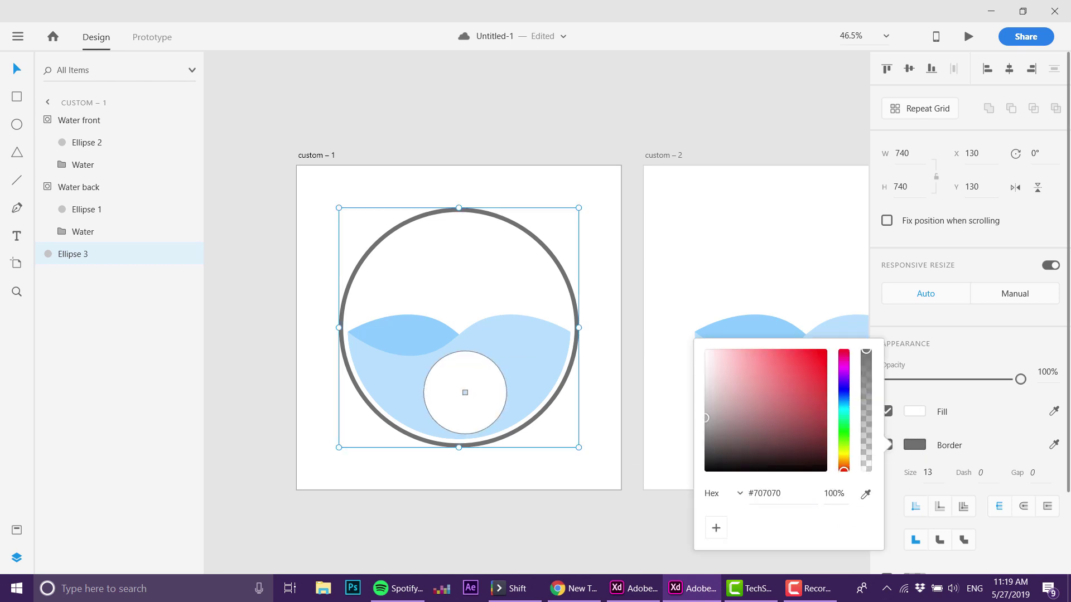
pyautogui.click(550, 394)
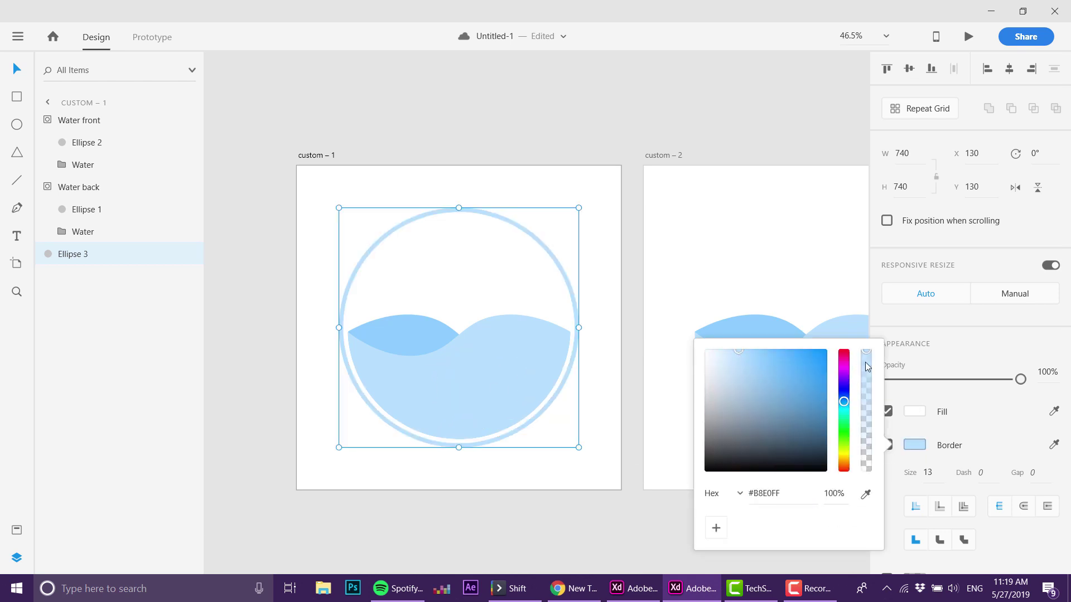
pyautogui.moveTo(868, 367); pyautogui.dragTo(884, 429)
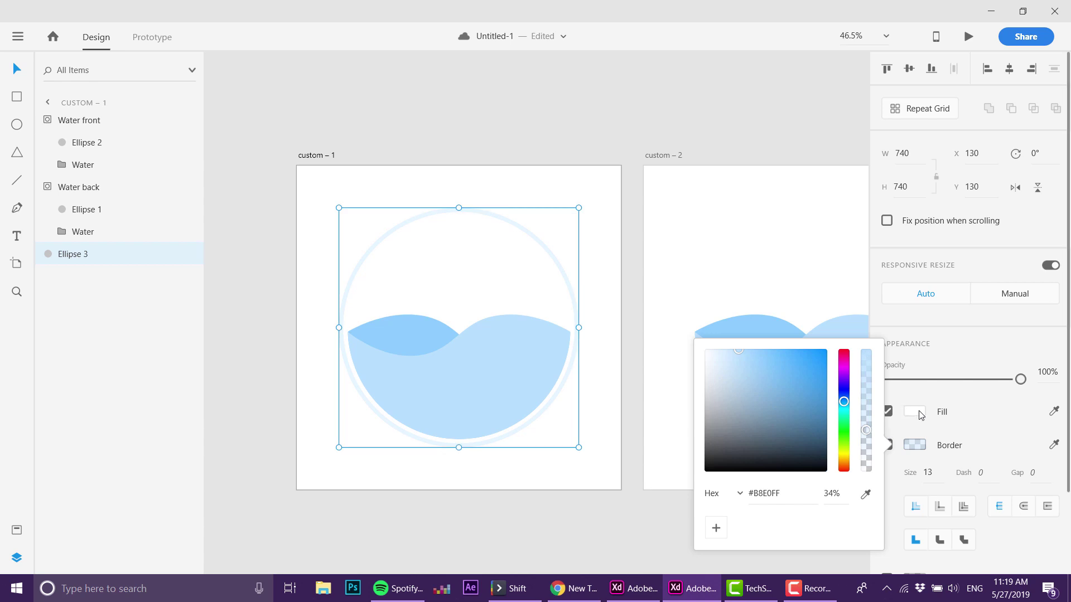
# Fill the circle with a radial gradient whose outer stop is translucent sampled light blue
pyautogui.click(917, 413)
pyautogui.click(763, 310)
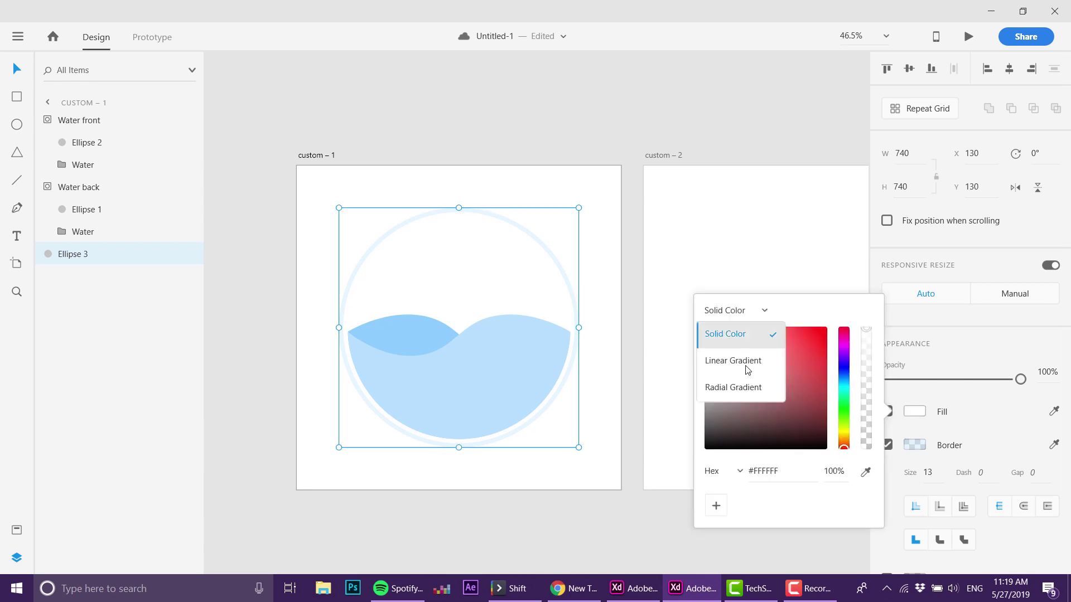
pyautogui.click(750, 386)
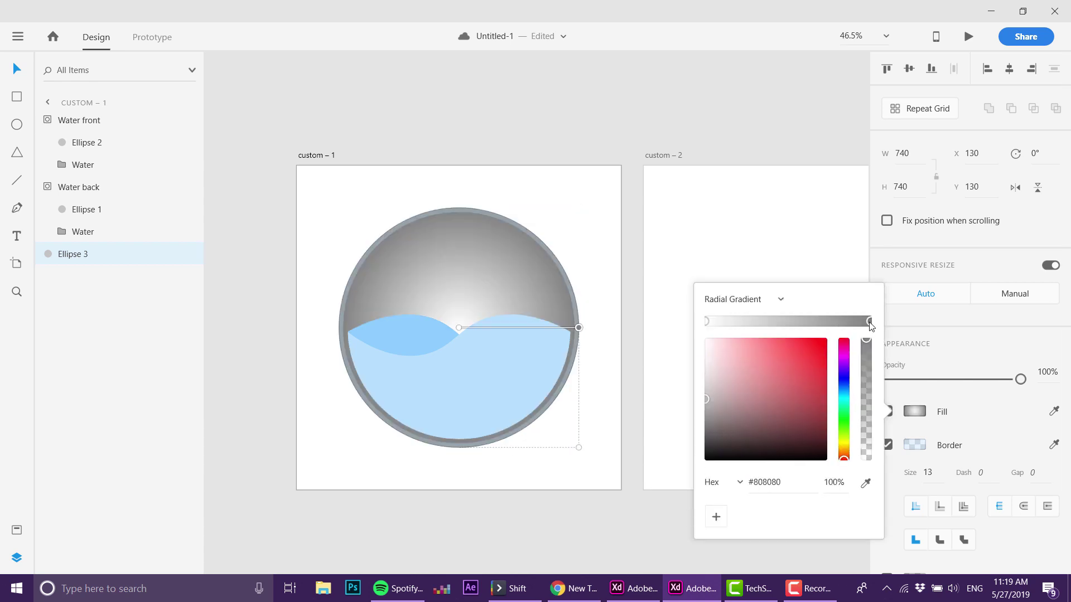
pyautogui.moveTo(845, 403); pyautogui.dragTo(845, 394)
pyautogui.click(865, 483)
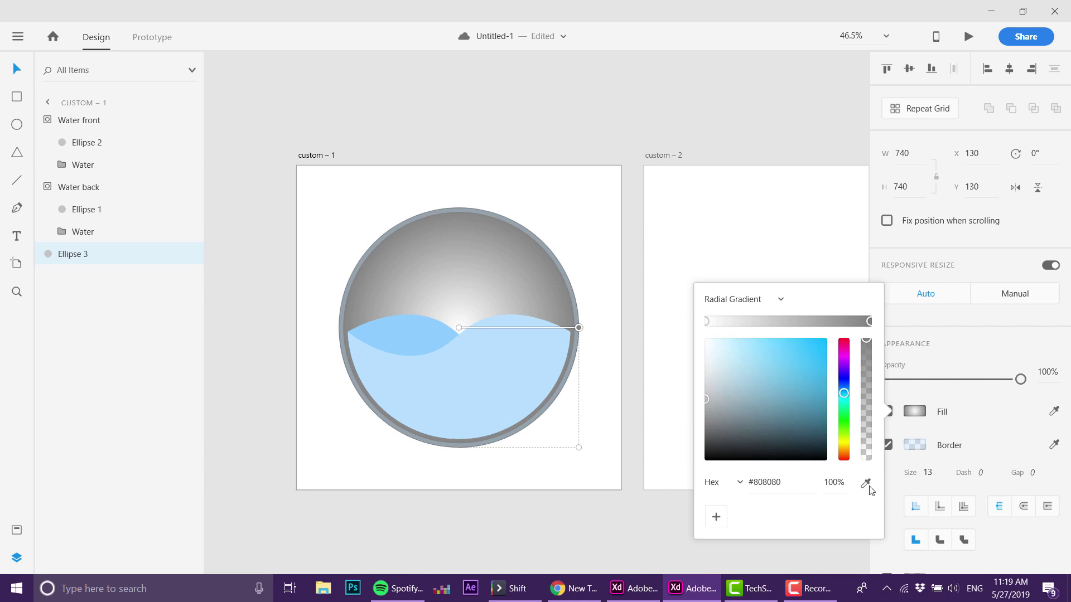
pyautogui.click(551, 415)
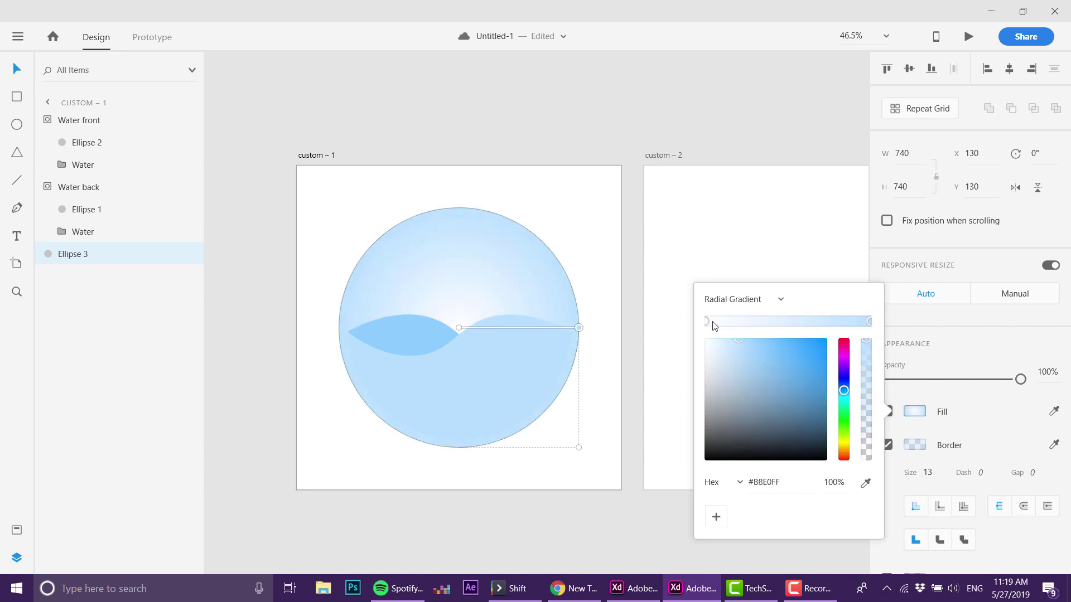
pyautogui.moveTo(866, 340); pyautogui.dragTo(872, 385)
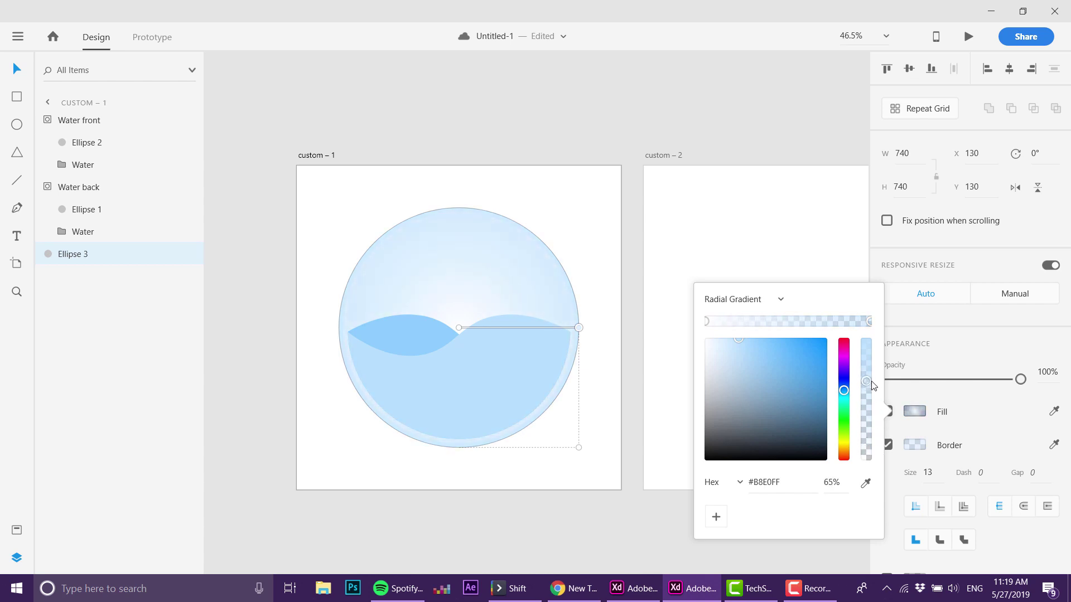
# Set the gradient's centre stop to the darker wave blue at 0% alpha
pyautogui.click(707, 322)
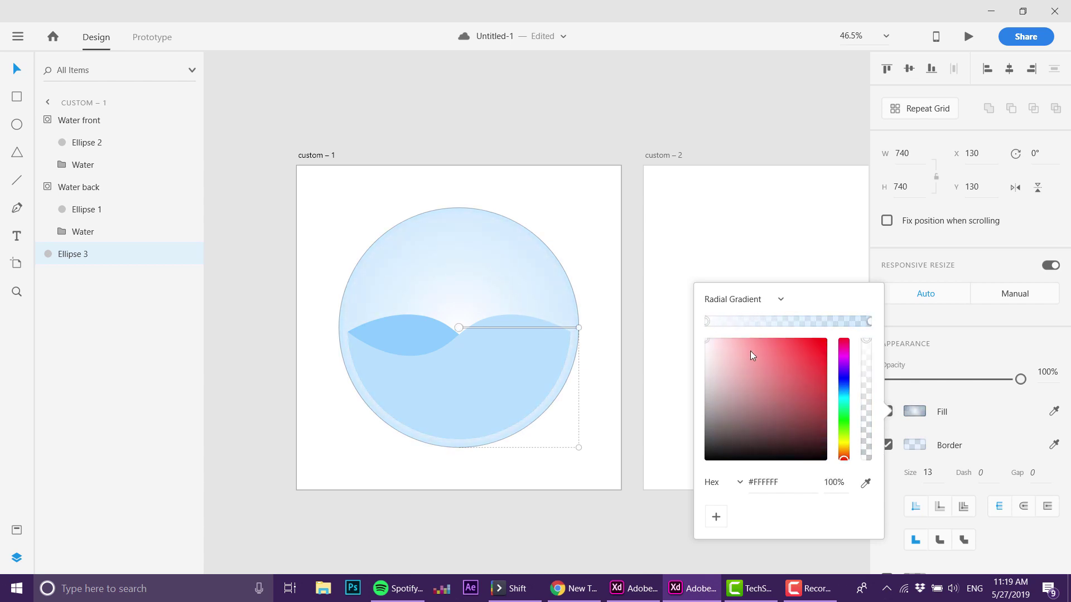
pyautogui.click(865, 483)
pyautogui.click(427, 341)
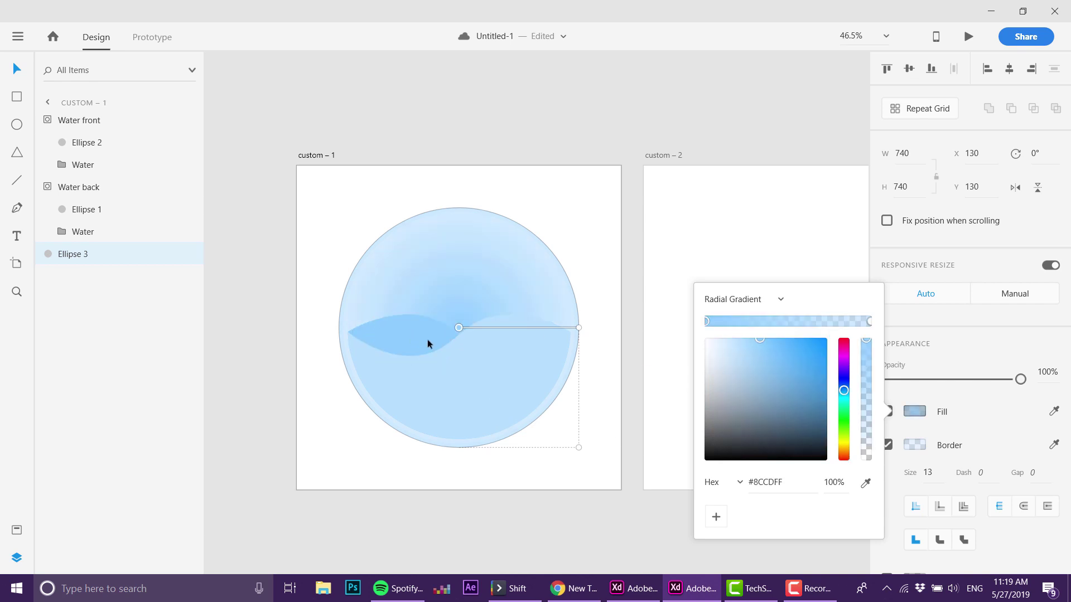
pyautogui.moveTo(865, 357); pyautogui.dragTo(877, 482)
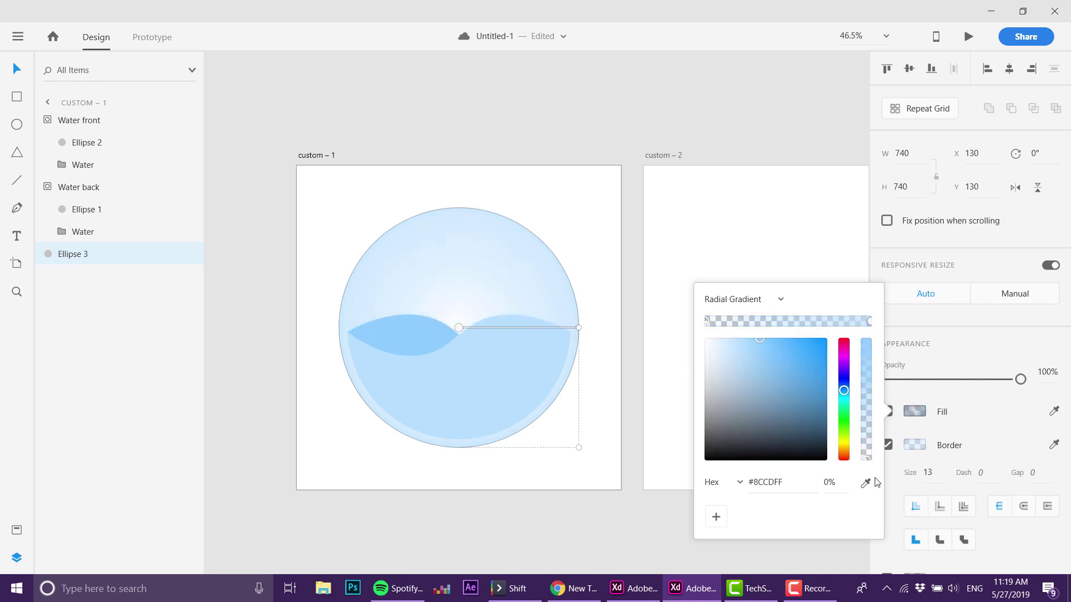
pyautogui.click(585, 489)
pyautogui.hscroll(3, 538, 175)
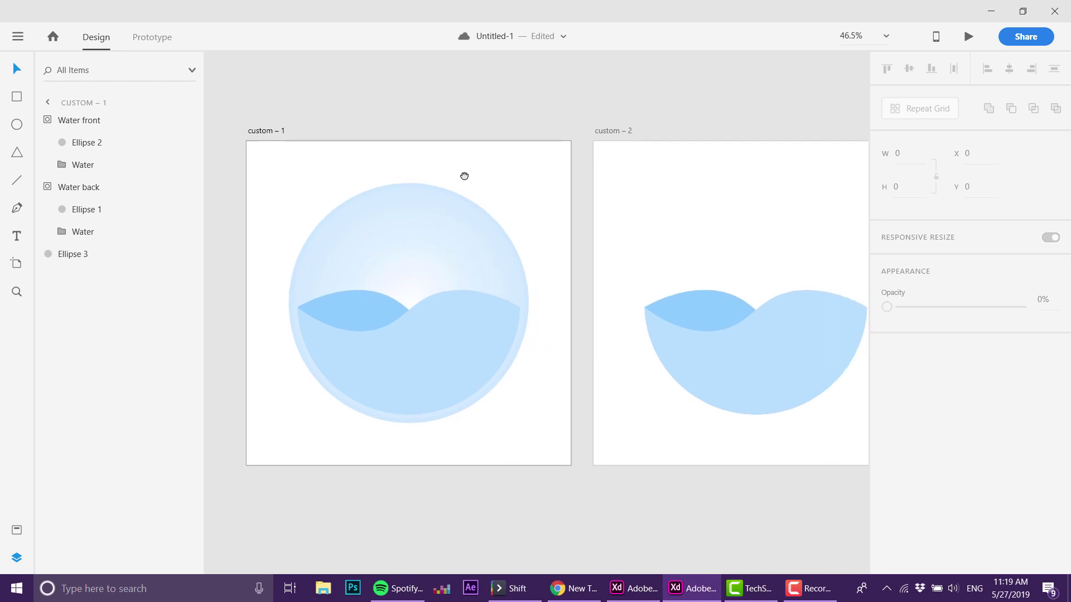
# Paste the bubble circle into artboard custom – 2
pyautogui.click(399, 260)
pyautogui.hotkey('ctrl', 'v')
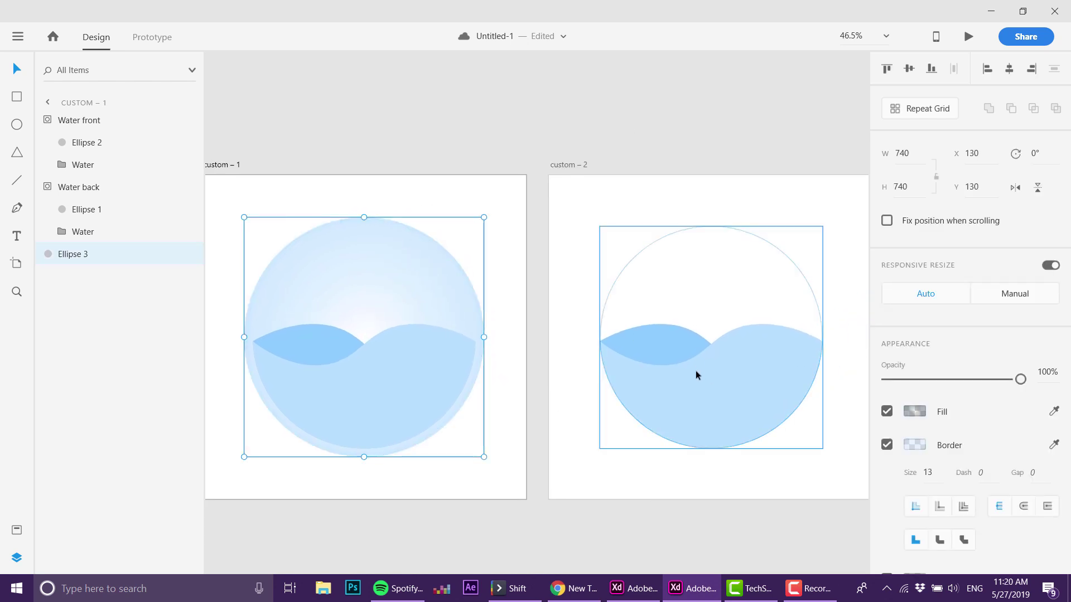
pyautogui.click(596, 539)
# Add two overlapping copies of the bubble circle on custom – 1, one offset to X 178, Y -51
pyautogui.hscroll(-3, 502, 446)
pyautogui.click(457, 297)
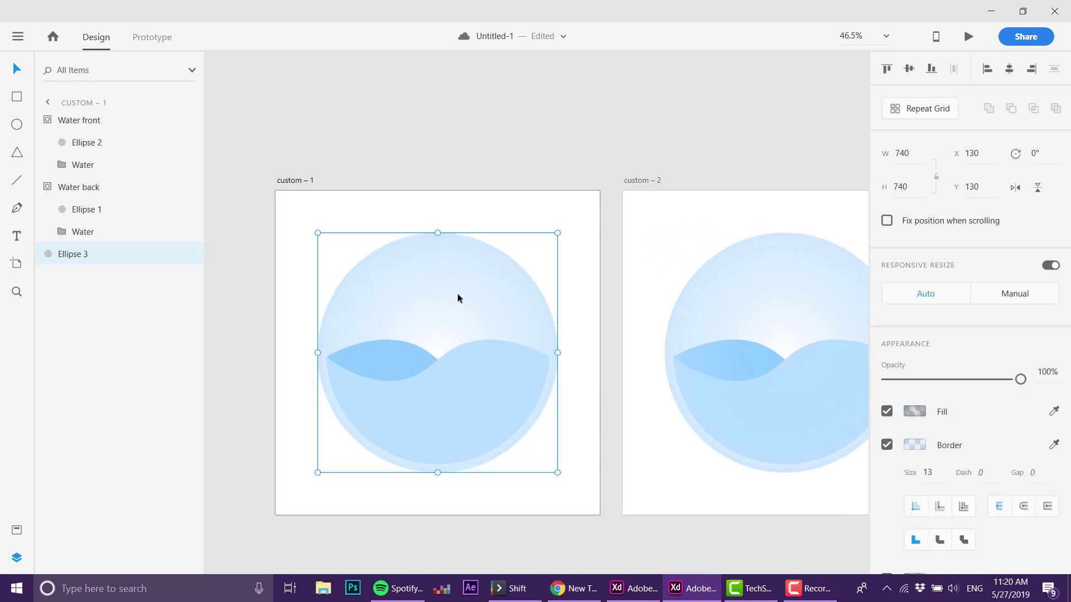
pyautogui.hotkey('ctrl', 'v')
pyautogui.hotkey('shift', 'Left')
pyautogui.hotkey('shift', 'Left')
pyautogui.hotkey('shift', 'Left')
pyautogui.hotkey('shift', 'Left')
pyautogui.hotkey('shift', 'Left')
pyautogui.hotkey('shift', 'Left')
pyautogui.hotkey('shift', 'Left')
pyautogui.hotkey('shift', 'Left')
pyautogui.hotkey('shift', 'Left')
pyautogui.hotkey('shift', 'Left')
pyautogui.hotkey('shift', 'Left')
pyautogui.hotkey('shift', 'Left')
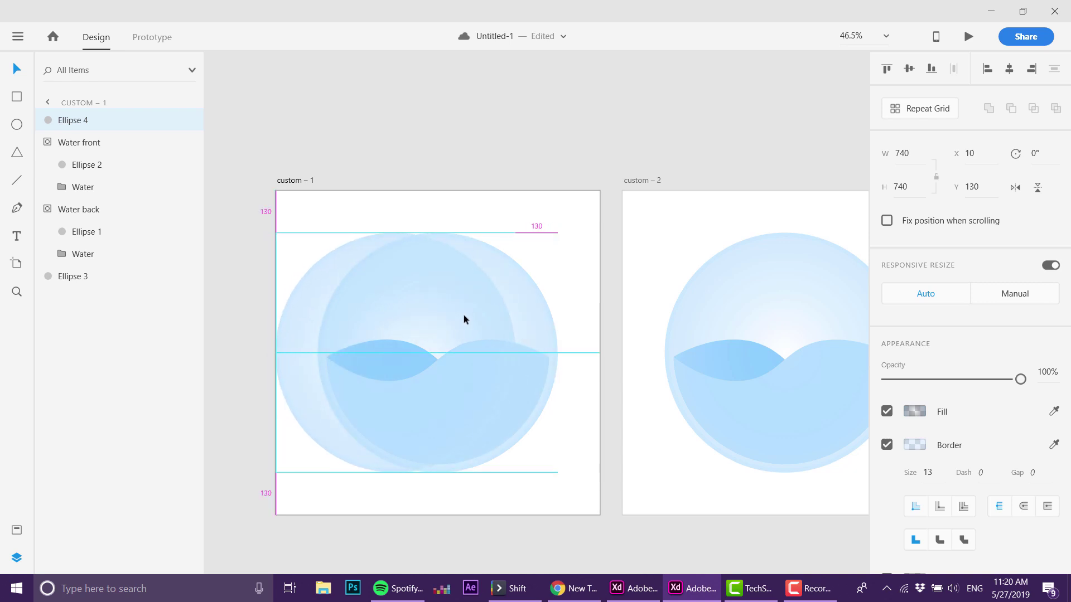
pyautogui.moveTo(463, 315); pyautogui.dragTo(581, 222)
pyautogui.keyDown('shift'); pyautogui.click(545, 316); pyautogui.keyUp('shift')
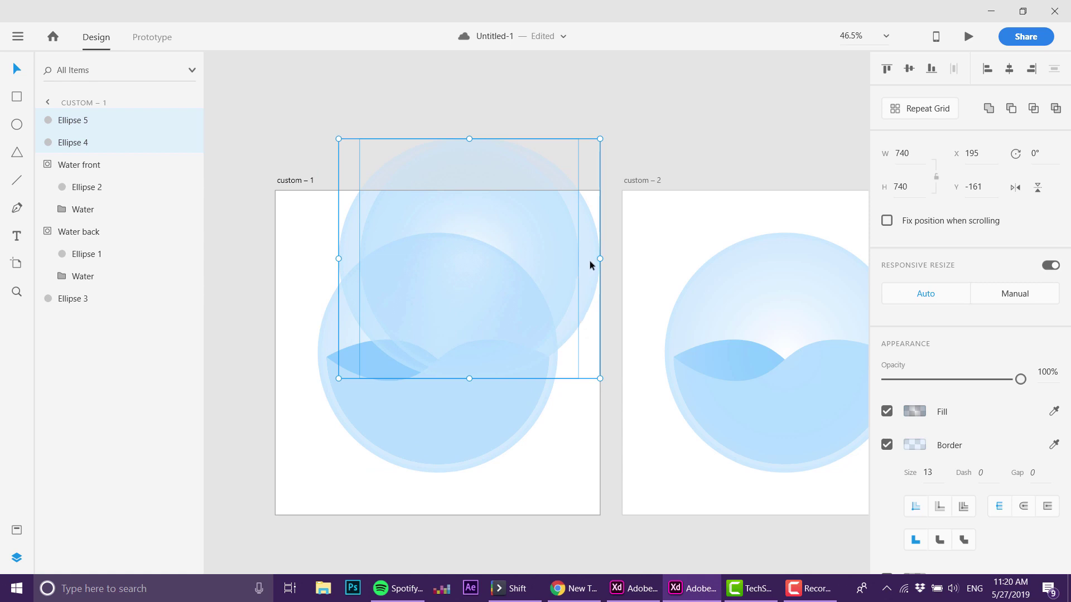
pyautogui.moveTo(590, 260); pyautogui.dragTo(585, 294)
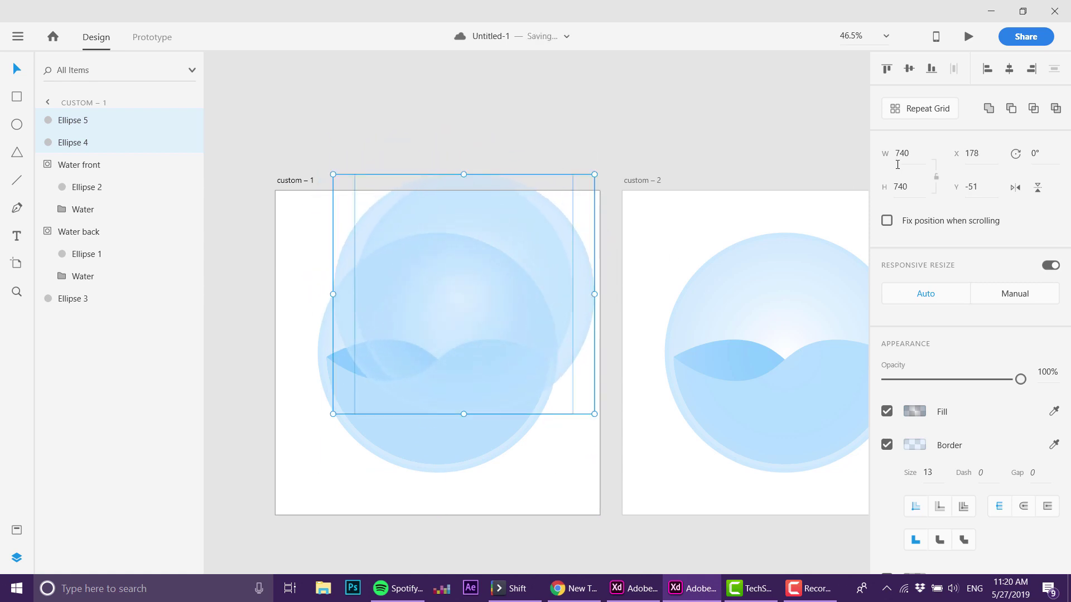
# Subtract the circles into a crescent on the bubble's right edge, borderless with #FFFFFF fill
pyautogui.click(1011, 109)
pyautogui.moveTo(579, 273); pyautogui.dragTo(544, 327)
pyautogui.click(887, 444)
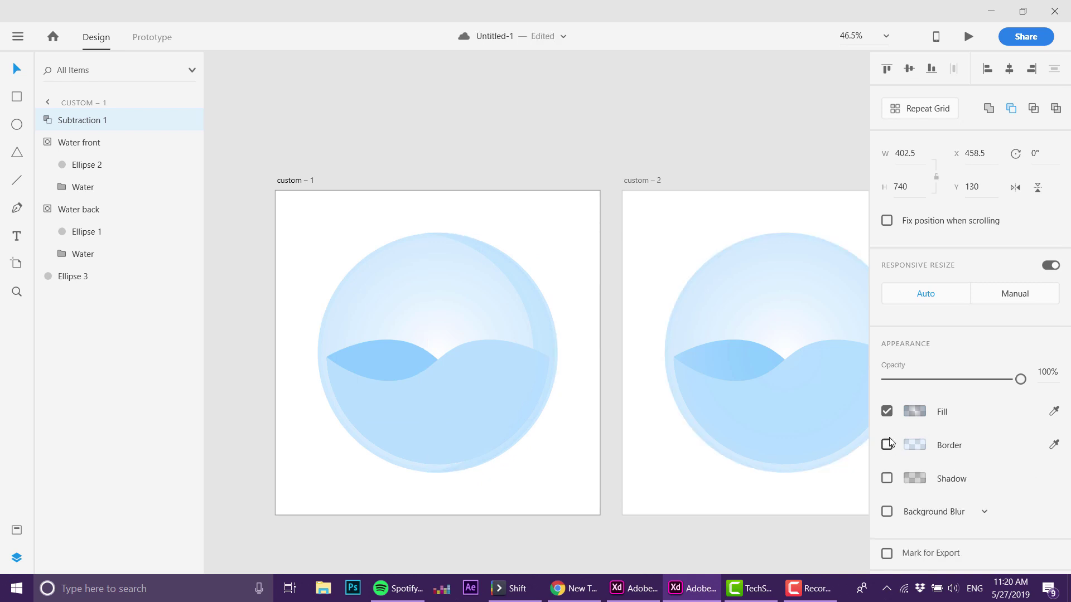
pyautogui.click(913, 411)
pyautogui.click(706, 322)
pyautogui.write('ffffff')
pyautogui.press('Return')
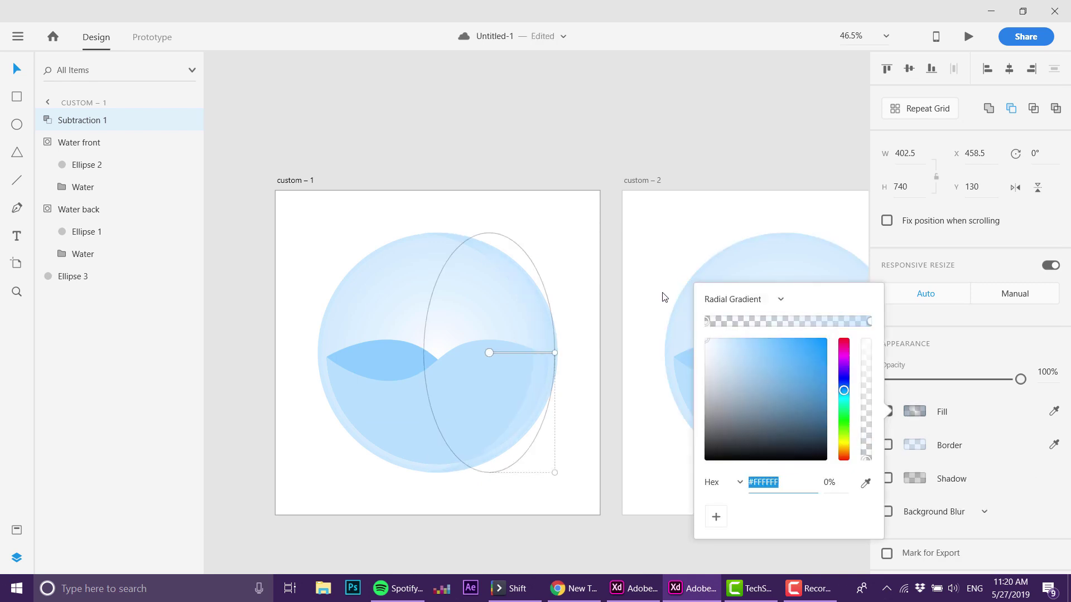
pyautogui.click(779, 300)
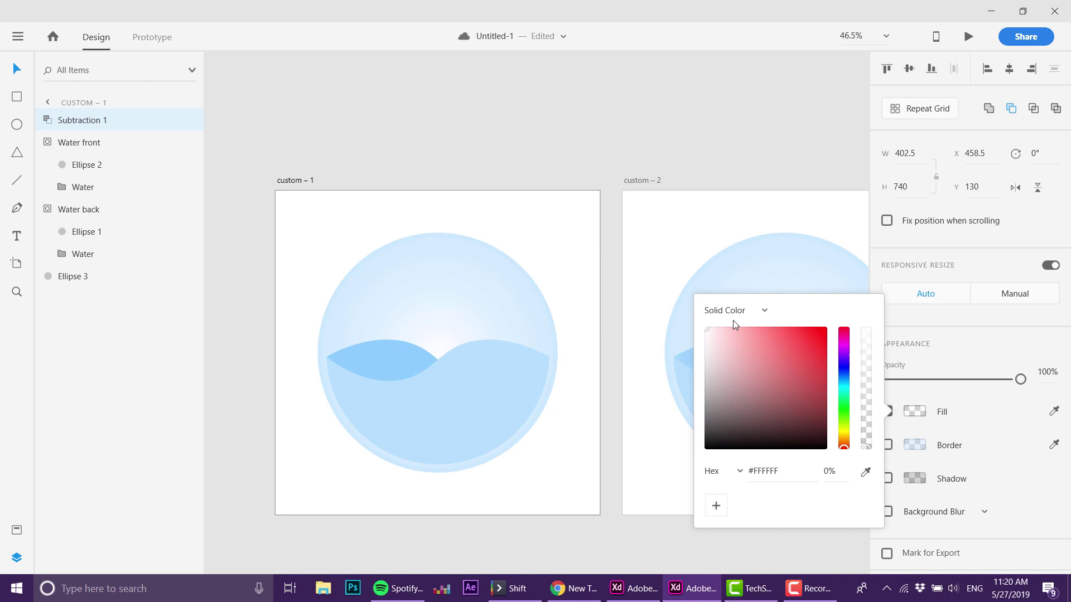
pyautogui.moveTo(867, 437); pyautogui.dragTo(853, 333)
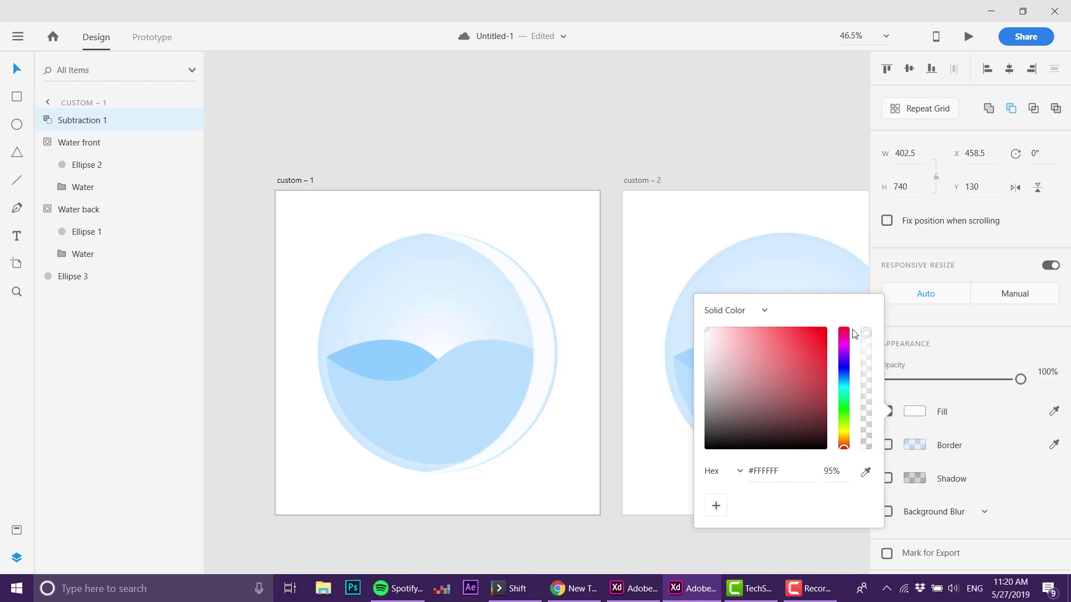
# Resize the crescent to about 385 × 708 and fade it to 19% white opacity
pyautogui.click(533, 354)
pyautogui.moveTo(544, 345)
pyautogui.mouseDown()
pyautogui.moveTo(527, 347)
pyautogui.moveTo(546, 346)
pyautogui.mouseUp()
pyautogui.moveTo(554, 232); pyautogui.dragTo(555, 237)
pyautogui.click(921, 413)
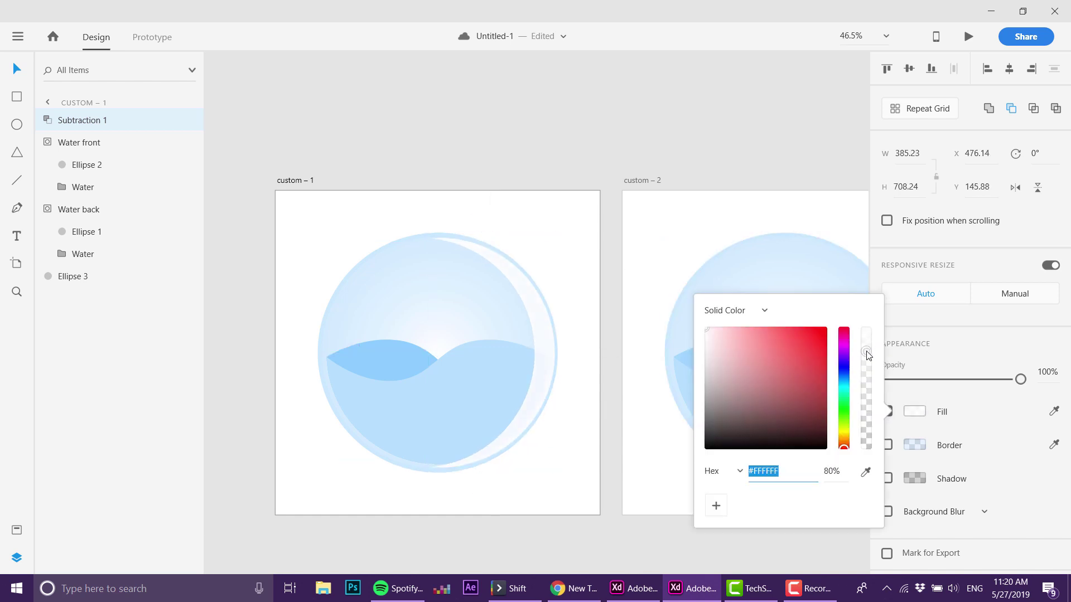
pyautogui.moveTo(867, 354); pyautogui.dragTo(871, 435)
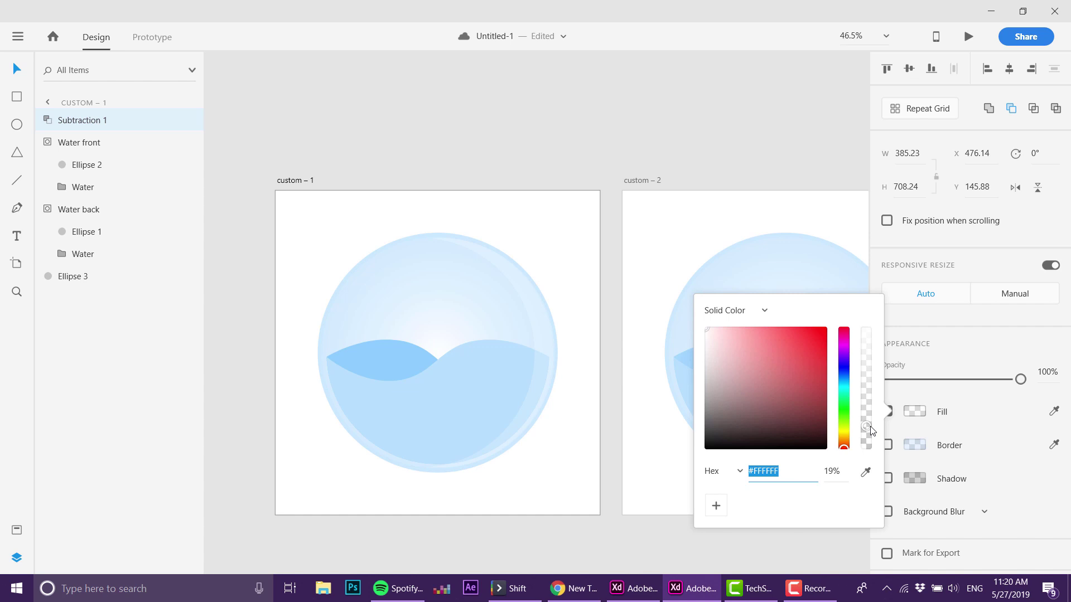
pyautogui.click(614, 503)
# Copy the Subtraction 1 crescent into the bubble circle on custom – 2
pyautogui.hscroll(5, 469, 370)
pyautogui.hscroll(-2, 450, 353)
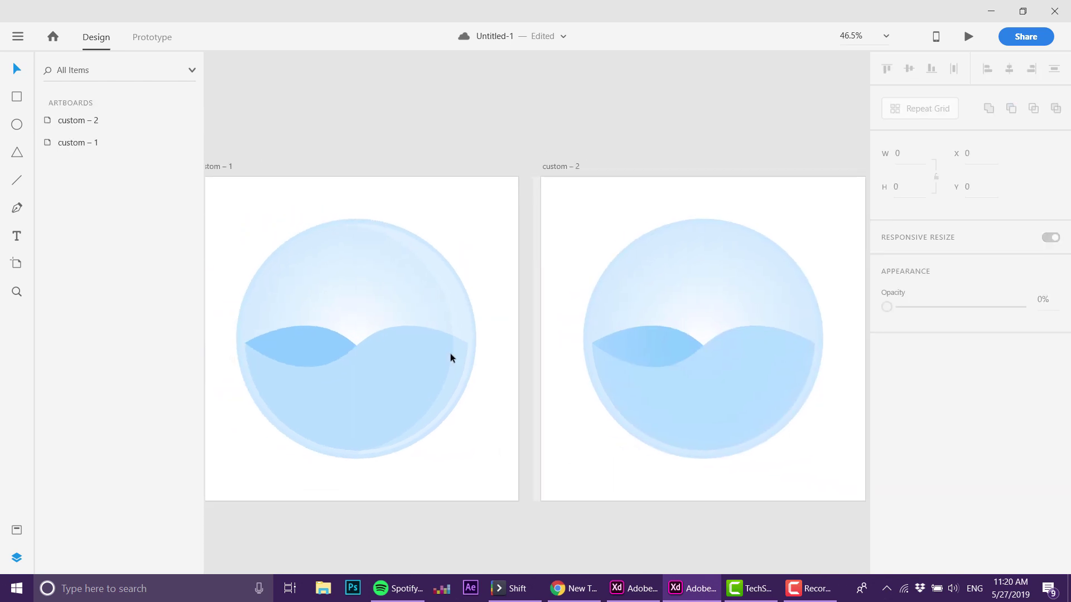
pyautogui.click(460, 335)
pyautogui.hotkey('ctrl', 'c')
pyautogui.click(710, 279)
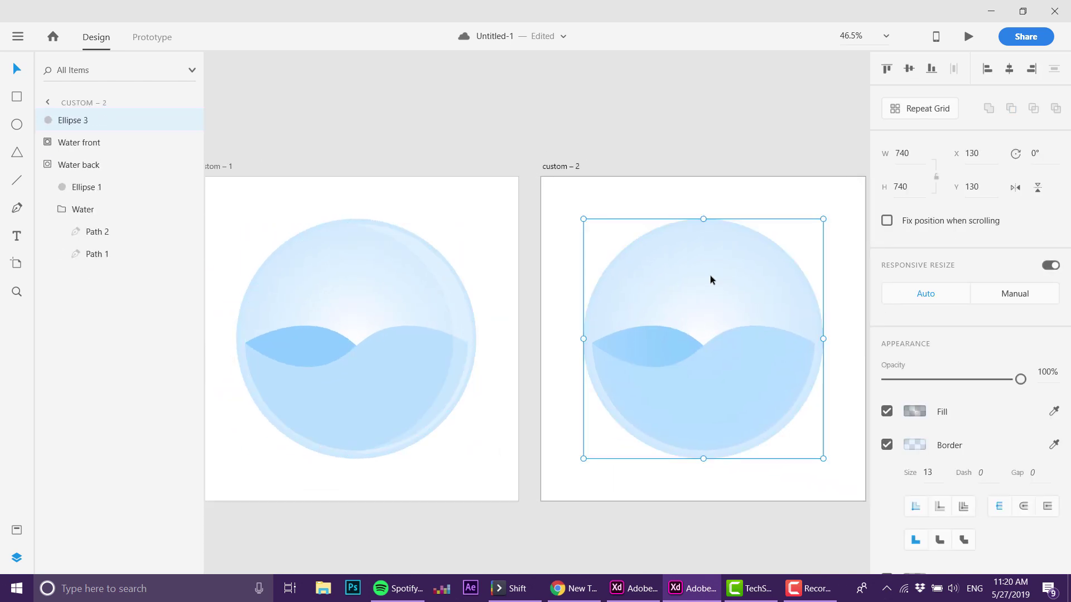
pyautogui.hotkey('ctrl', 'v')
pyautogui.click(575, 226)
# Launch the Desktop Preview of the animated water icon
pyautogui.hscroll(-4, 574, 226)
pyautogui.hscroll(2, 612, 270)
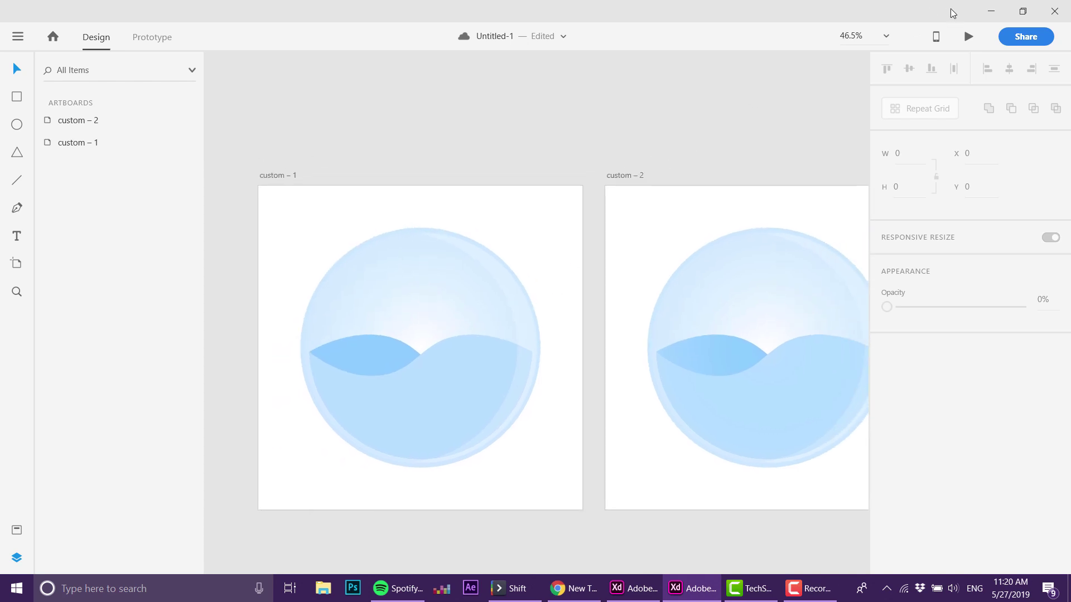
pyautogui.click(967, 36)
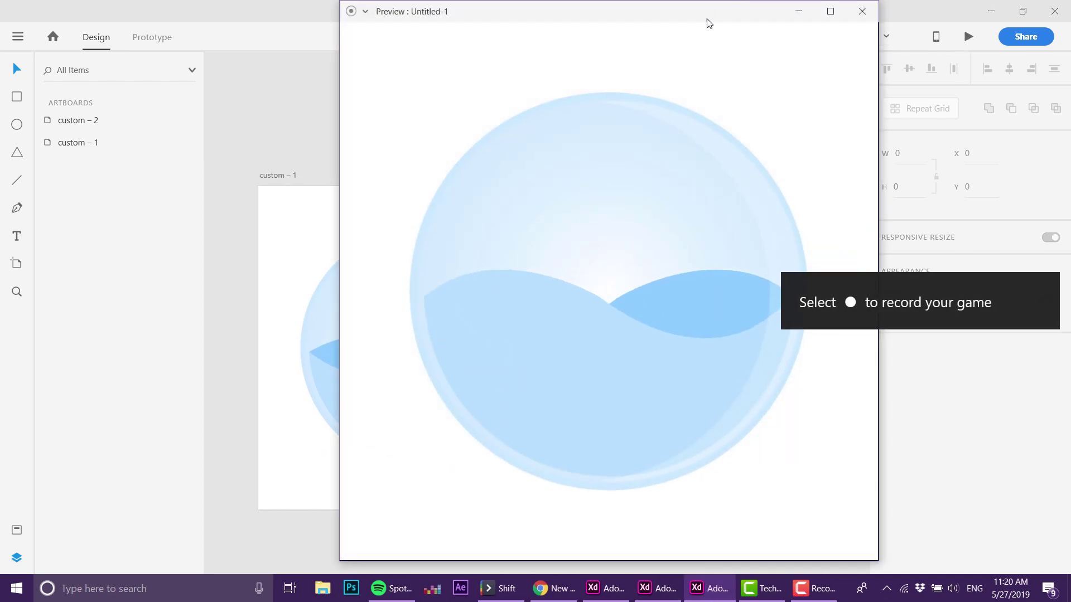